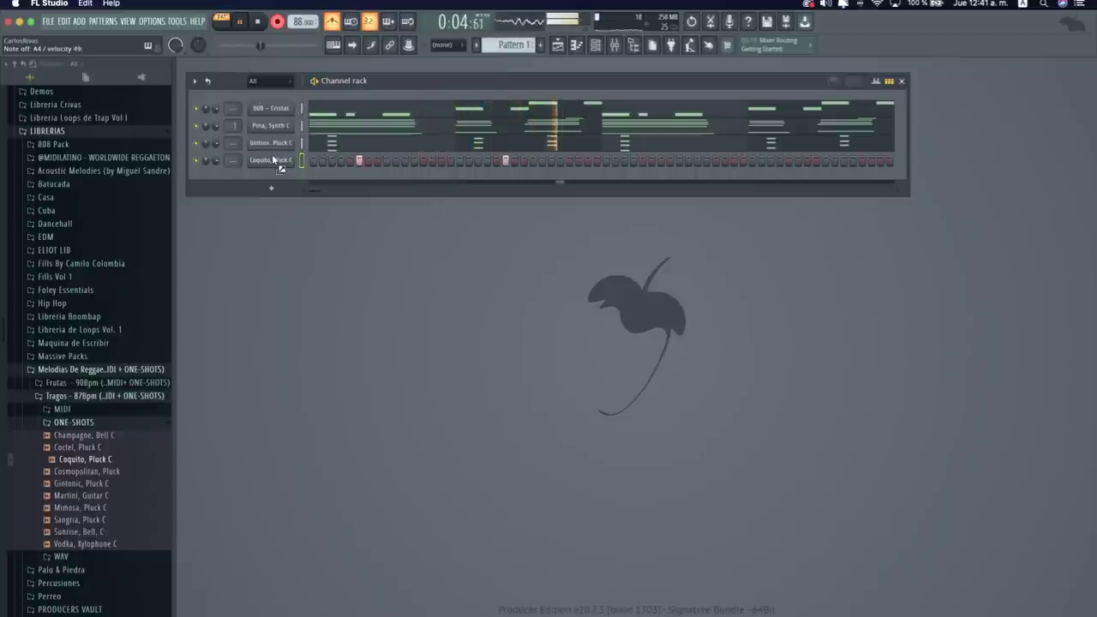
Stop the recording and quantize the recorded Coquito, Pluck C notes to the grid in its piano roll.
{"action": "key", "text": "space"}
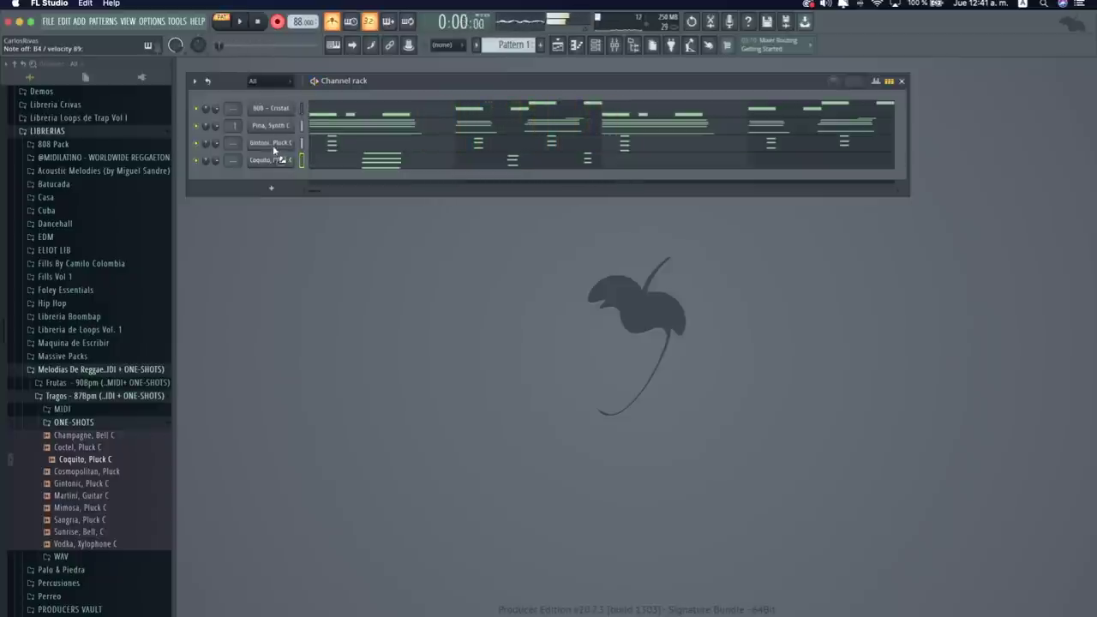
{"action": "left_click", "coordinate": [604, 162]}
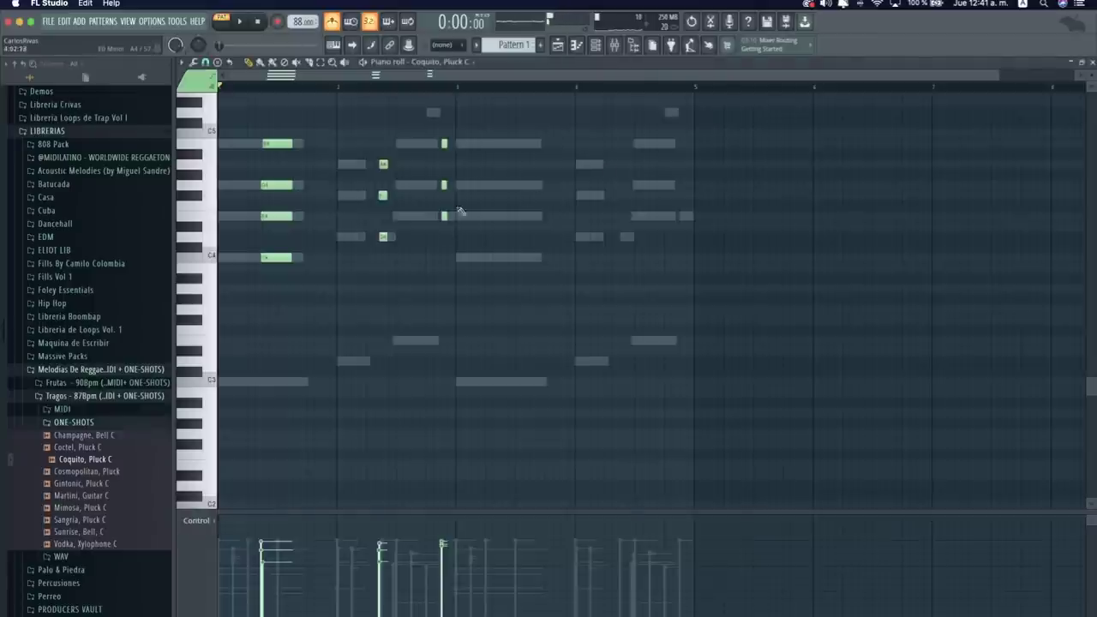
{"action": "key", "text": "super+a"}
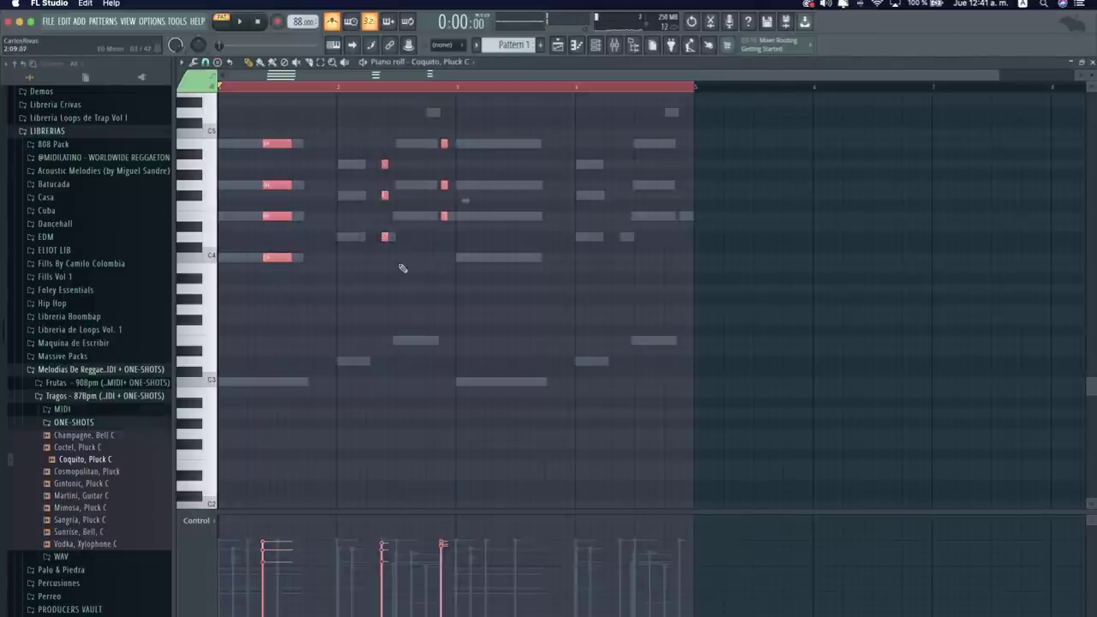
Shorten the first Coquito chord to match the short chords, copy all its chords into bars 3 and 4, and play the result.
{"action": "left_click_drag", "start_coordinate": [321, 302], "coordinate": [258, 109]}
{"action": "left_click_drag", "start_coordinate": [291, 144], "coordinate": [269, 143]}
{"action": "mouse_move", "coordinate": [536, 313]}
{"action": "left_mouse_down"}
{"action": "mouse_move", "coordinate": [262, 118]}
{"action": "mouse_move", "coordinate": [501, 142]}
{"action": "left_mouse_up"}
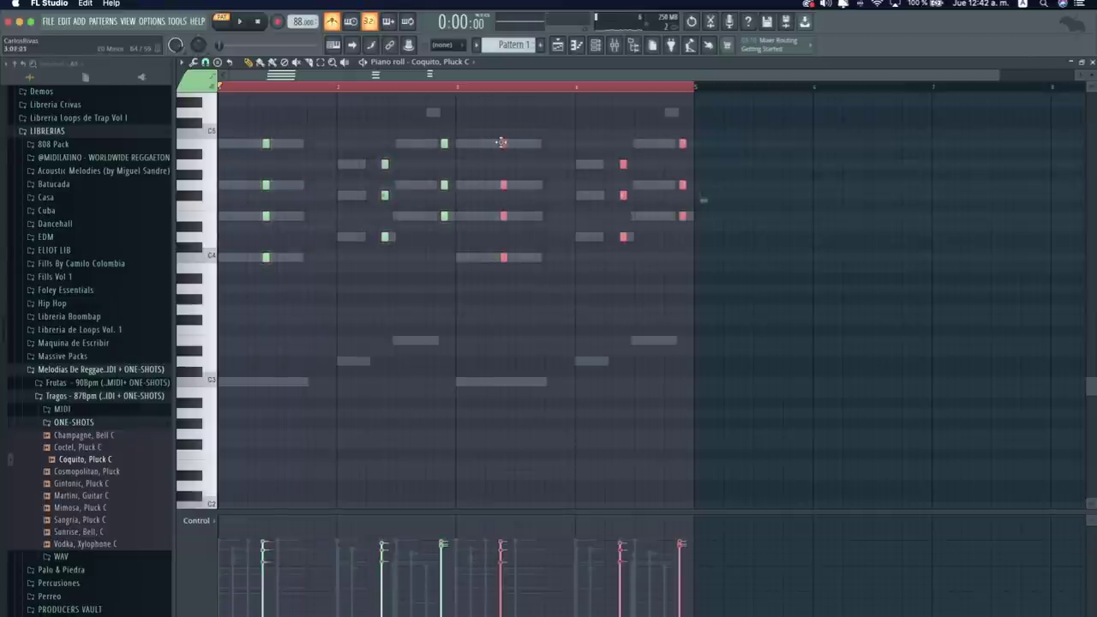
{"action": "key", "text": "space"}
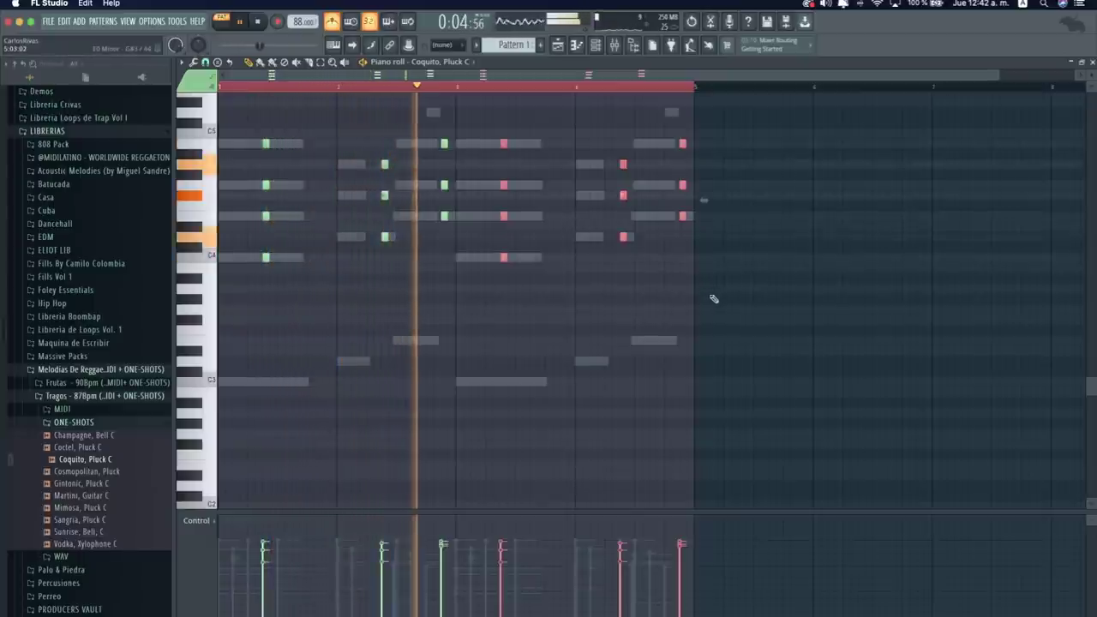
{"action": "key", "text": "space"}
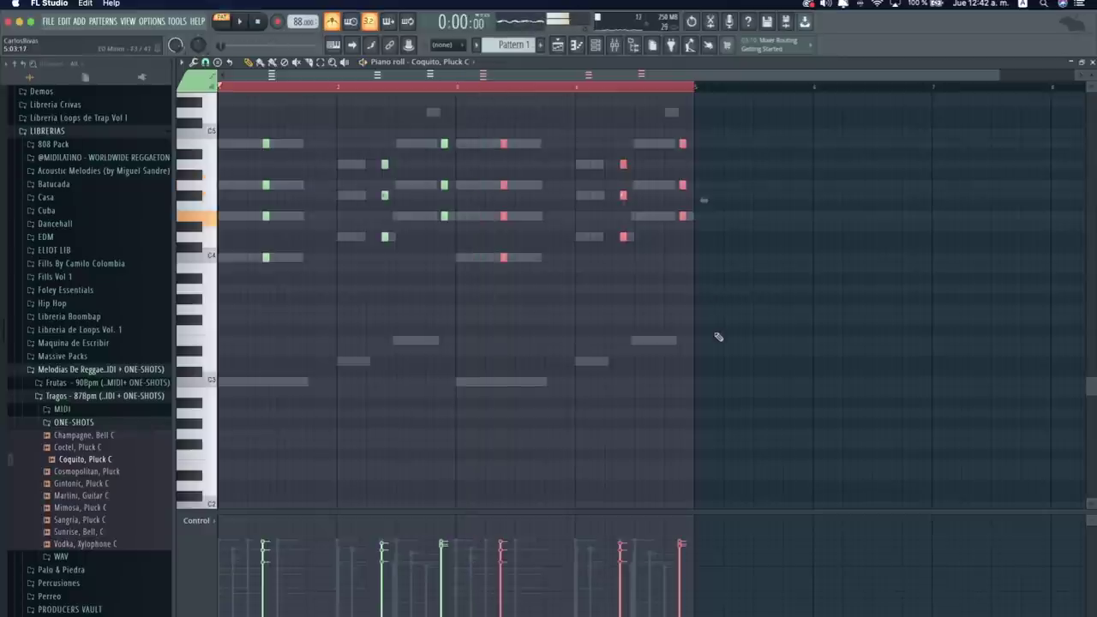
Lower the velocity of the lower Coquito chord notes, even out the top notes' velocities, and play the pattern.
{"action": "left_click_drag", "start_coordinate": [739, 342], "coordinate": [238, 188]}
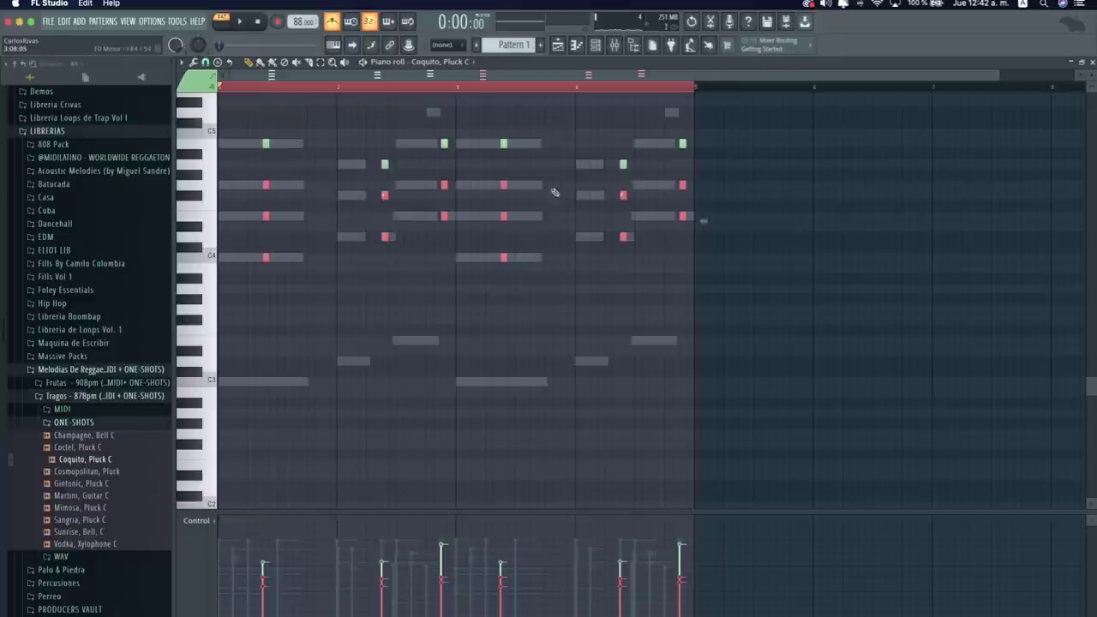
{"action": "left_click_drag", "start_coordinate": [704, 164], "coordinate": [233, 130]}
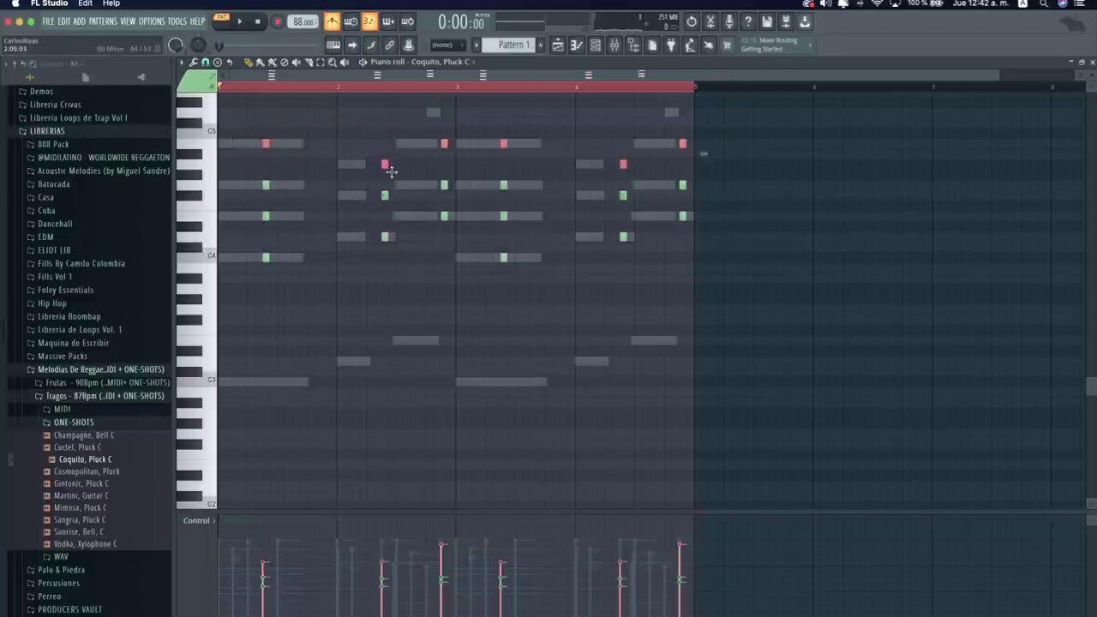
{"action": "scroll", "coordinate": [437, 200], "scroll_direction": "down", "scroll_amount": 1, "text": "ctrl"}
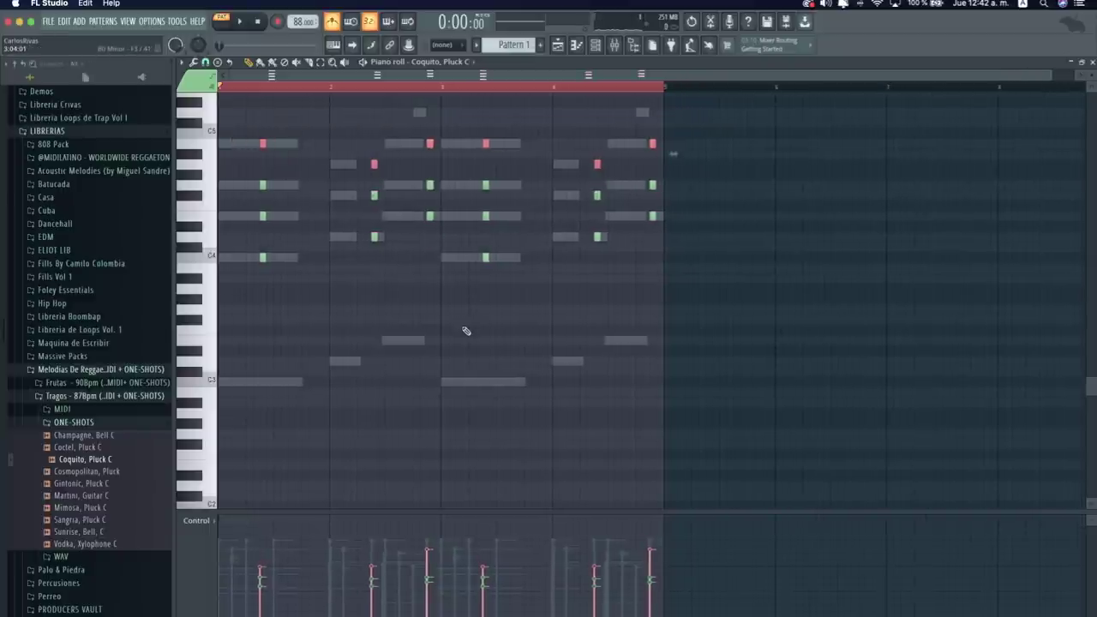
{"action": "scroll", "coordinate": [465, 332], "scroll_direction": "down", "scroll_amount": 1, "text": "ctrl"}
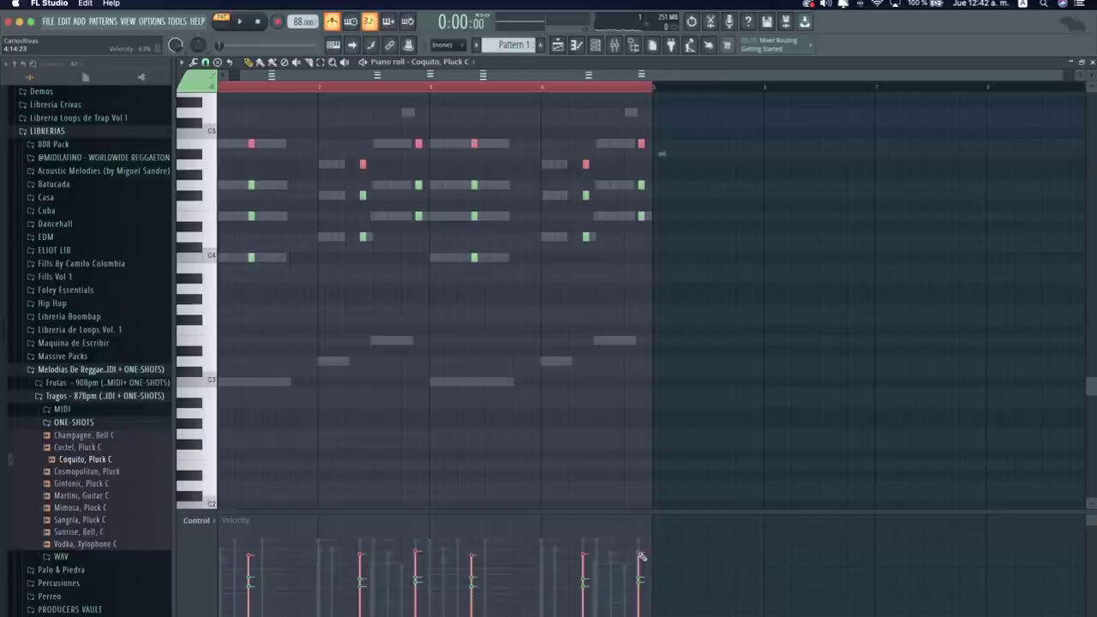
{"action": "scroll", "coordinate": [641, 557], "scroll_direction": "down", "scroll_amount": 2}
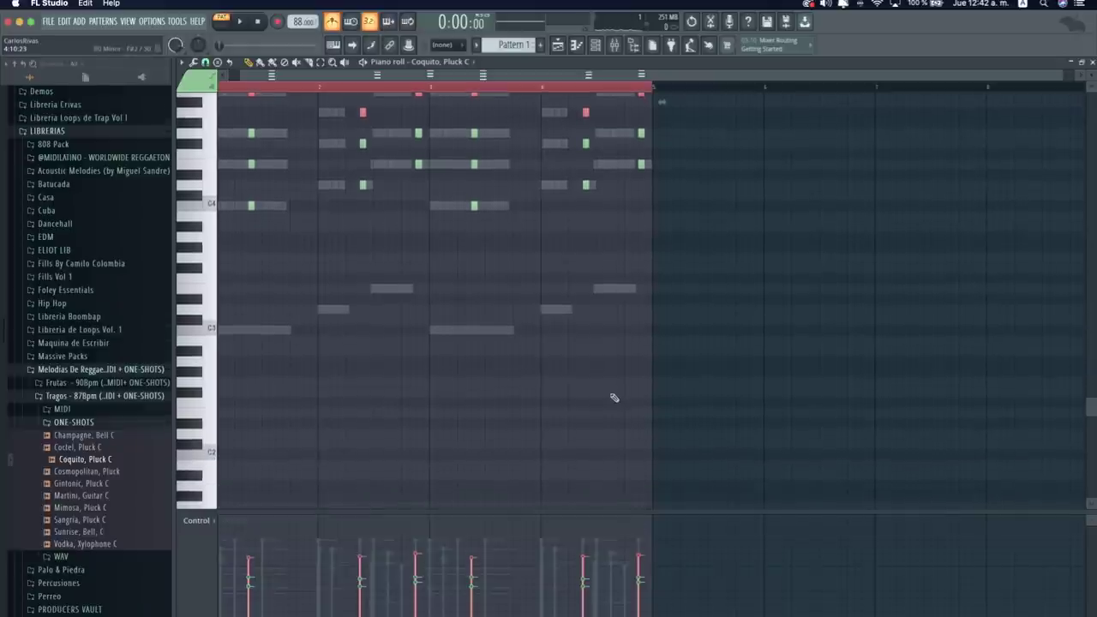
{"action": "scroll", "coordinate": [613, 398], "scroll_direction": "up", "scroll_amount": 5}
{"action": "key", "text": "space"}
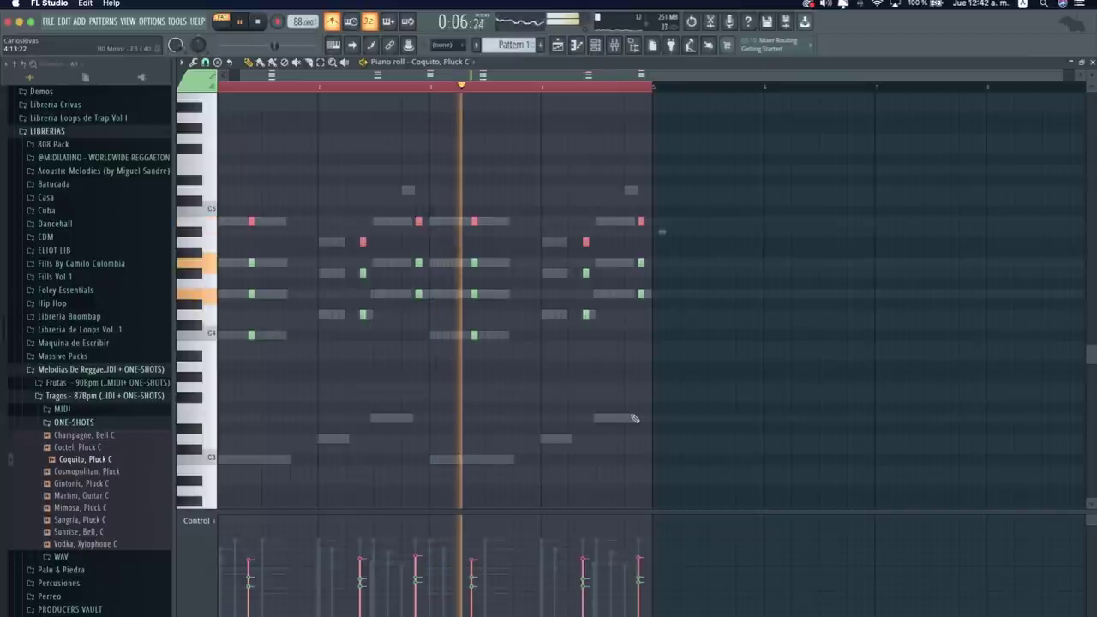
{"action": "left_click", "coordinate": [1092, 62]}
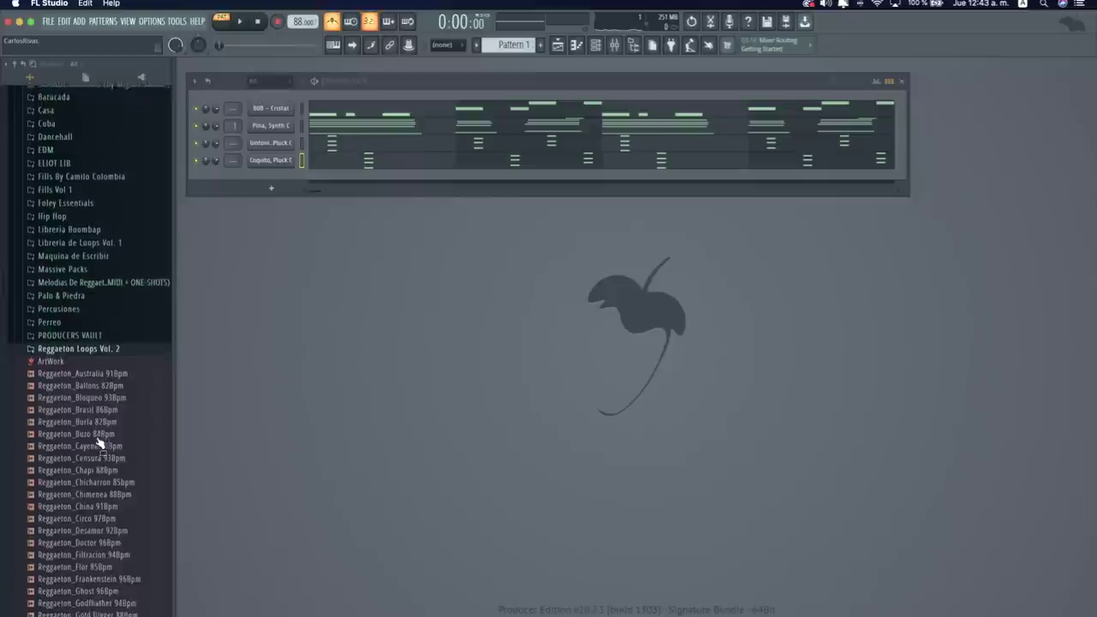
Load Reggaeton_Pirata 85bpm from the Reggaeton Loops Vol. 2 folder into a new Fruity Slicer channel.
{"action": "scroll", "coordinate": [101, 438], "scroll_direction": "down", "scroll_amount": 5}
{"action": "scroll", "coordinate": [101, 438], "scroll_direction": "down", "scroll_amount": 5}
{"action": "scroll", "coordinate": [96, 420], "scroll_direction": "down", "scroll_amount": 10}
{"action": "scroll", "coordinate": [97, 417], "scroll_direction": "down", "scroll_amount": 2}
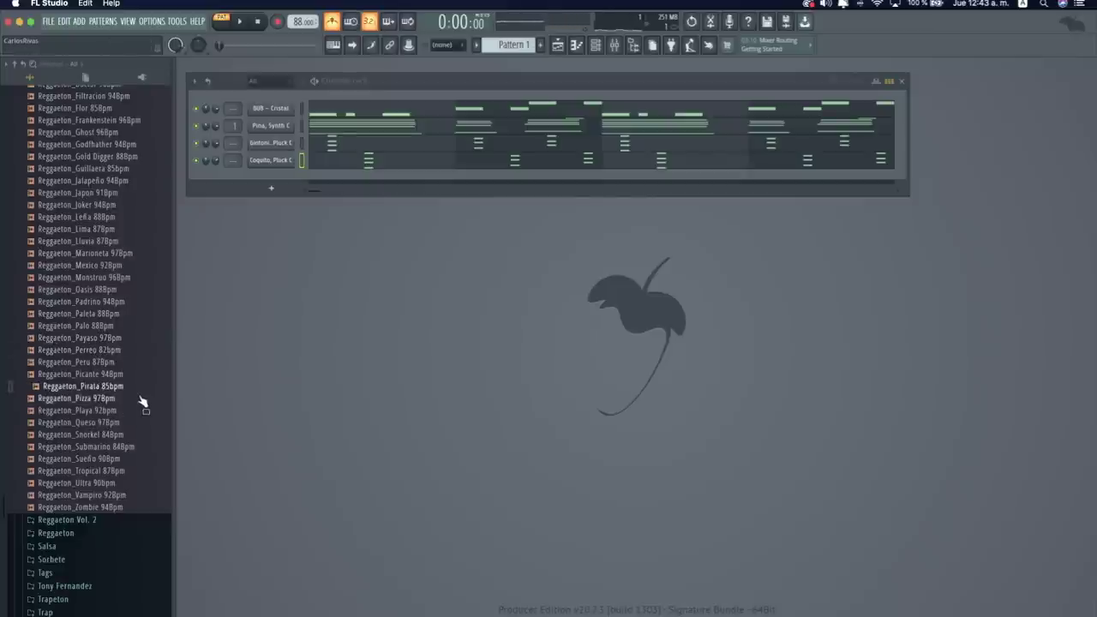
{"action": "right_click", "coordinate": [101, 392]}
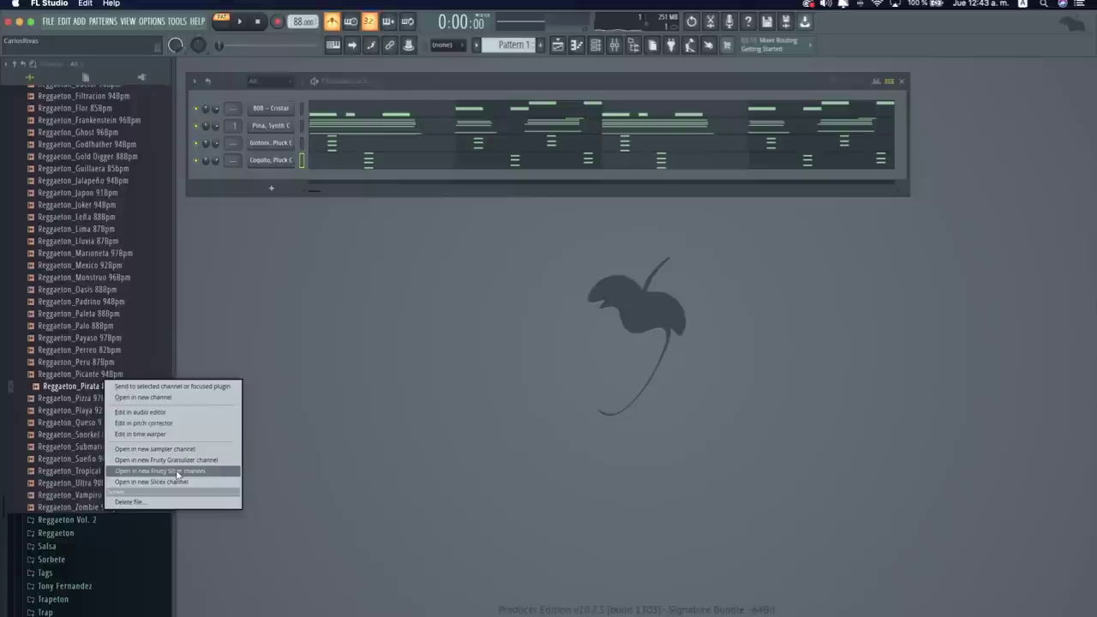
{"action": "left_click", "coordinate": [158, 473]}
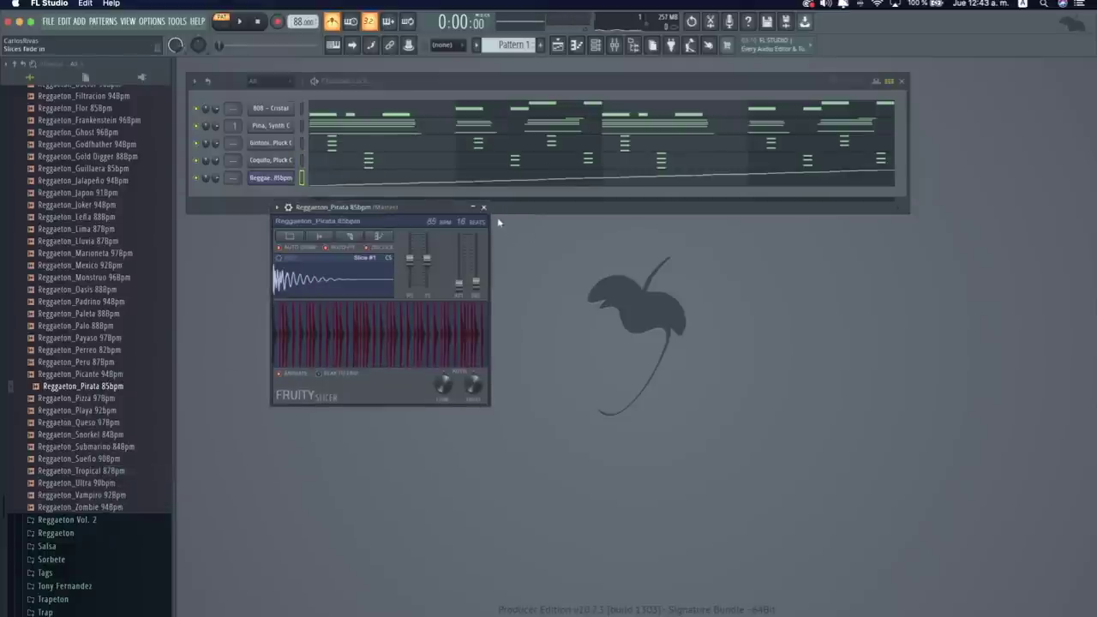
{"action": "left_click", "coordinate": [484, 208]}
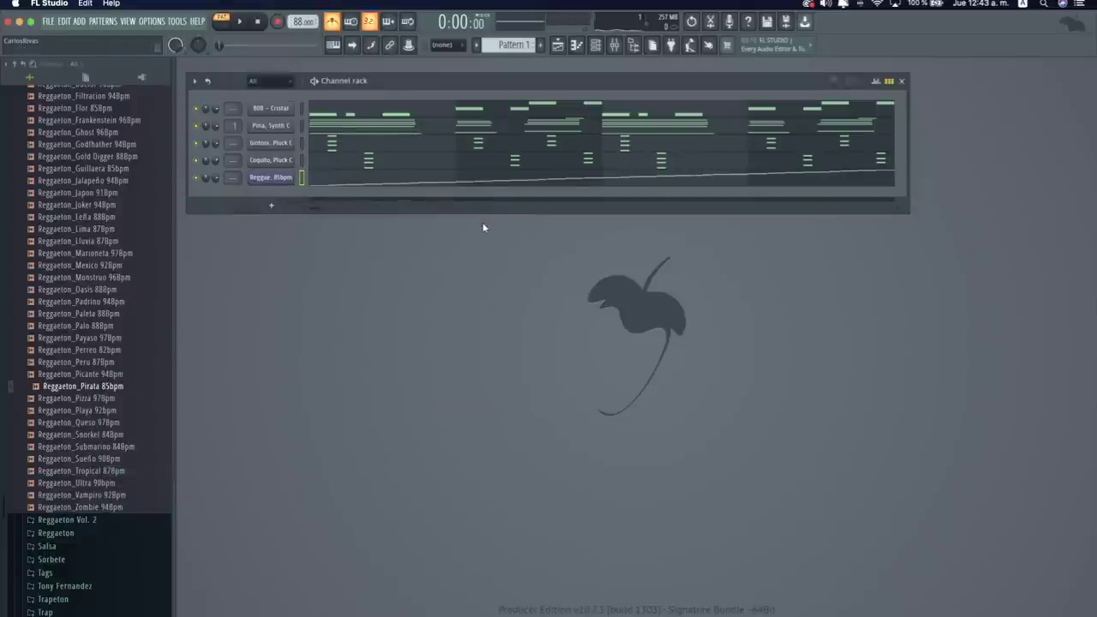
Delete all Reggaeton_Pirata slice notes after bar 1, keeping only Slice #1 to Slice #10.
{"action": "left_click", "coordinate": [528, 180]}
{"action": "scroll", "coordinate": [481, 213], "scroll_direction": "up", "scroll_amount": 2}
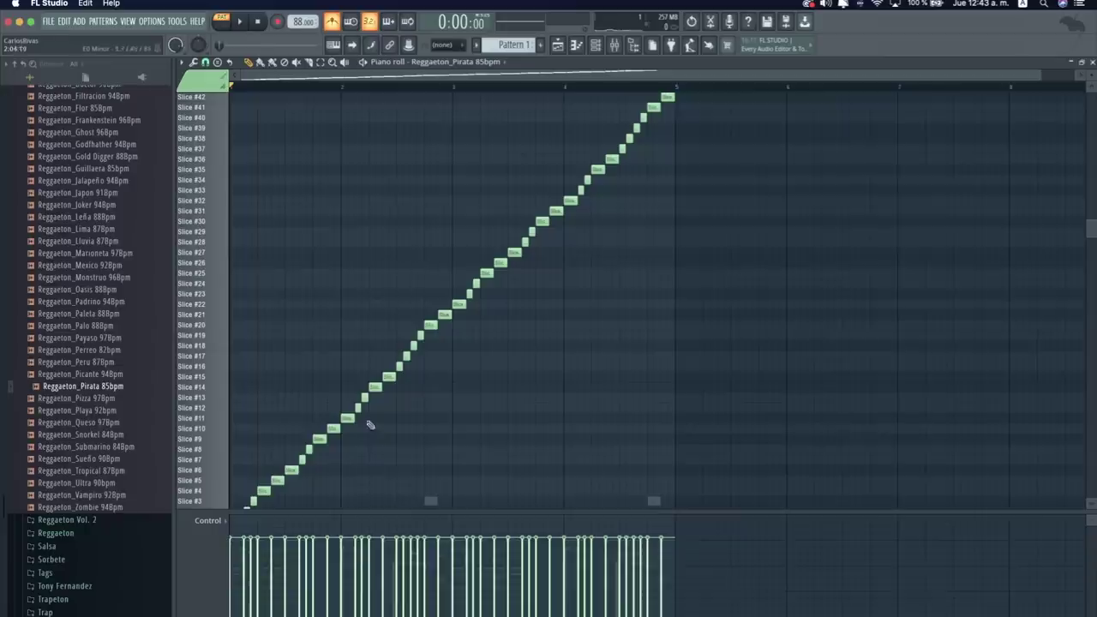
{"action": "left_click_drag", "start_coordinate": [347, 469], "coordinate": [747, 77]}
{"action": "key", "text": "Delete"}
{"action": "key", "text": "ctrl+z"}
{"action": "scroll", "coordinate": [269, 281], "scroll_direction": "down", "scroll_amount": 5}
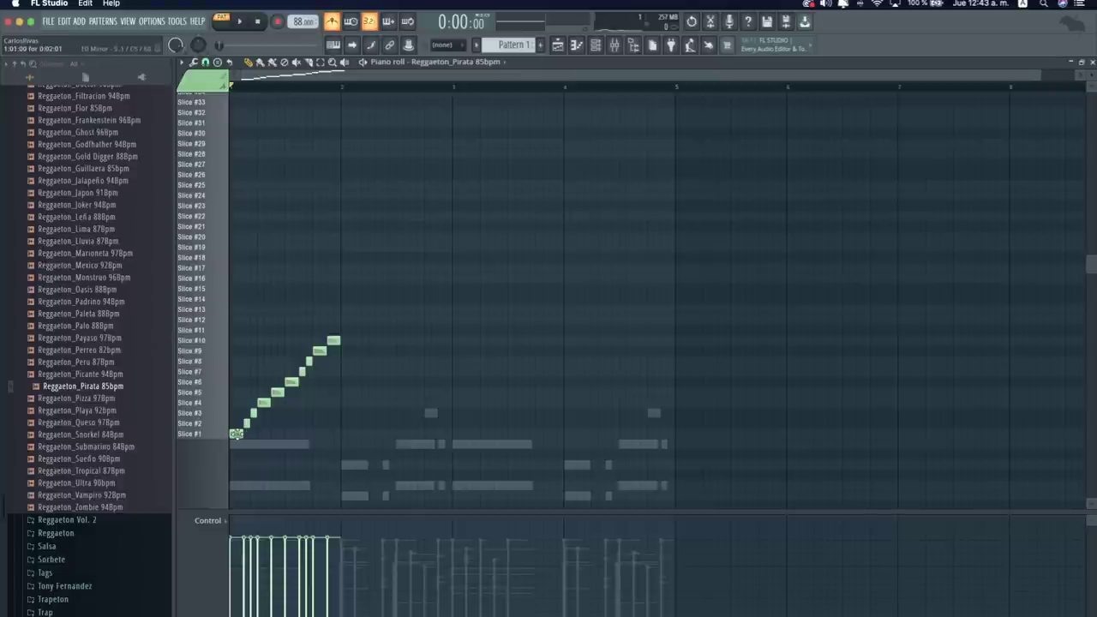
Remove the Slice #2 and Slice #7 notes from the drum loop, play it, and turn off the metronome.
{"action": "double_click", "coordinate": [246, 424]}
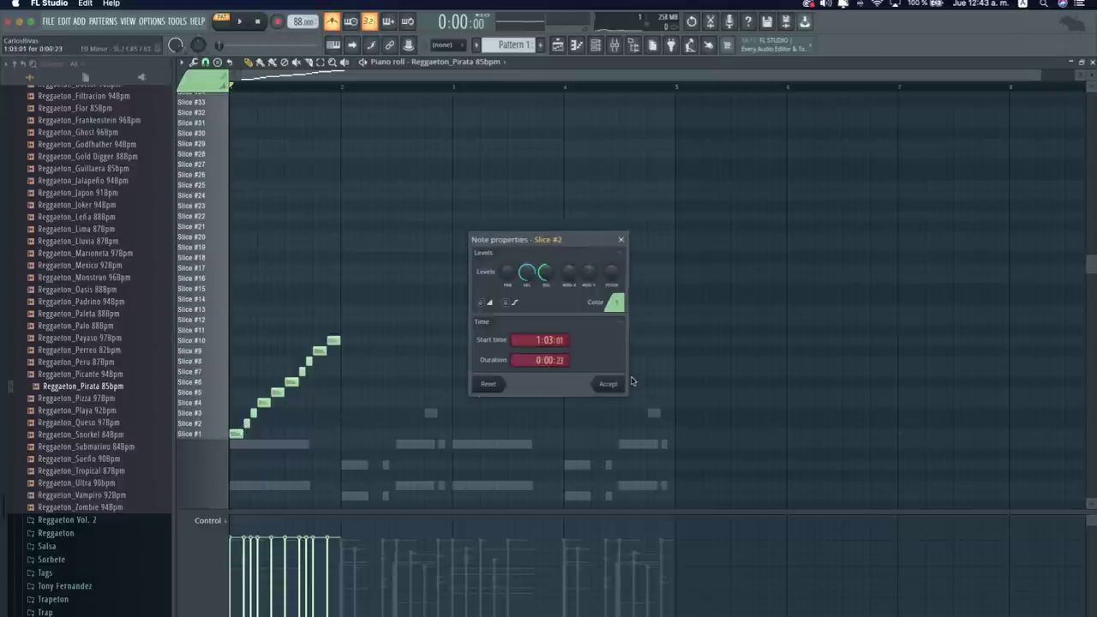
{"action": "left_click", "coordinate": [620, 241]}
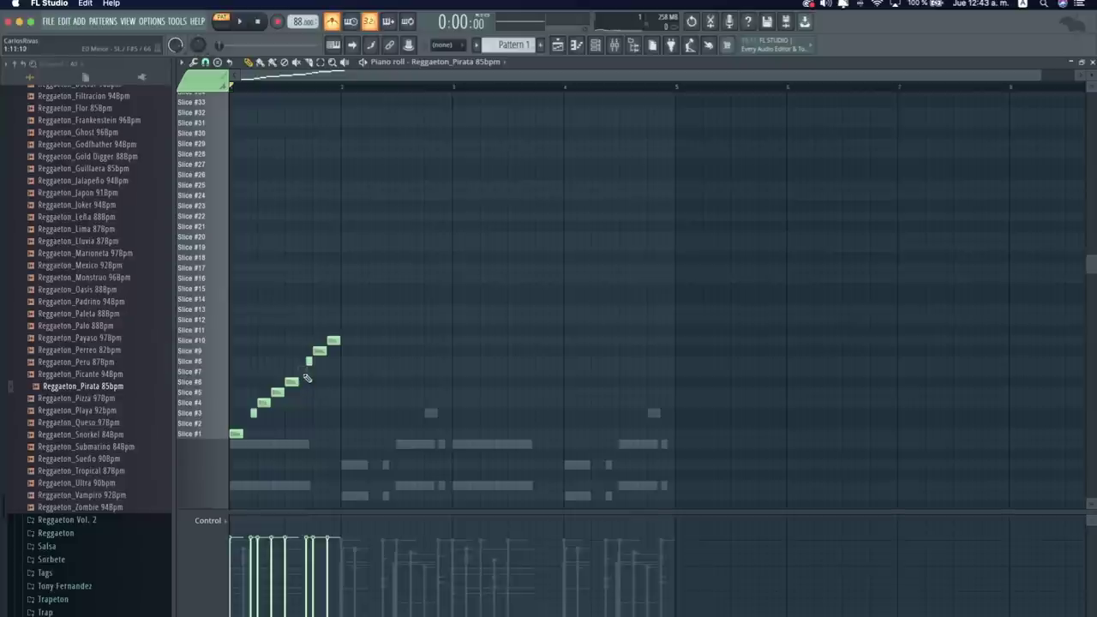
{"action": "key", "text": "space"}
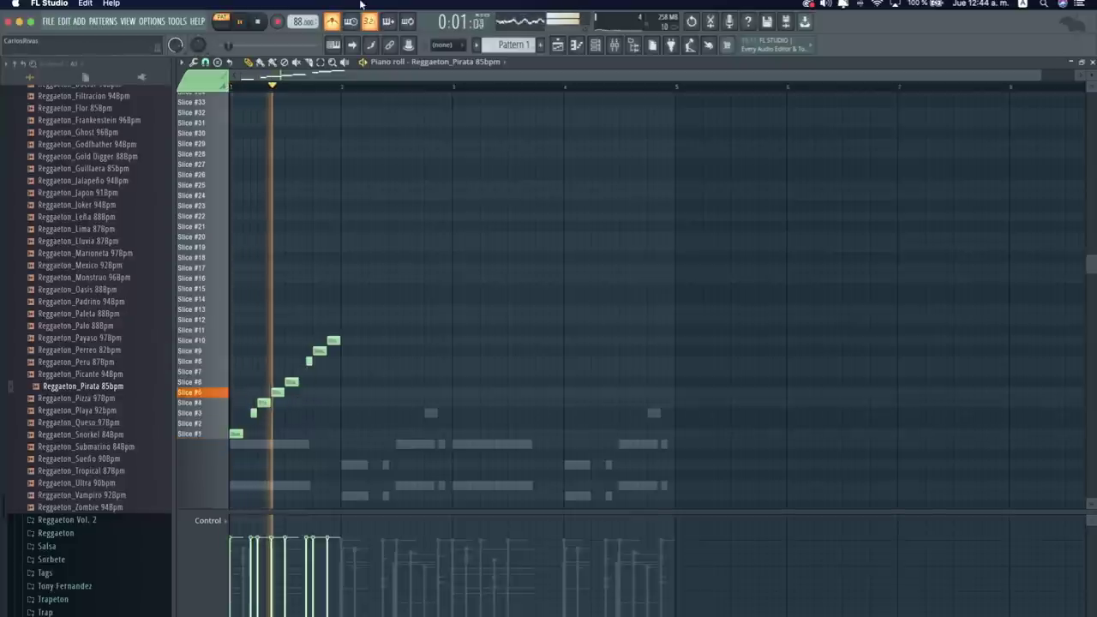
{"action": "key", "text": "space"}
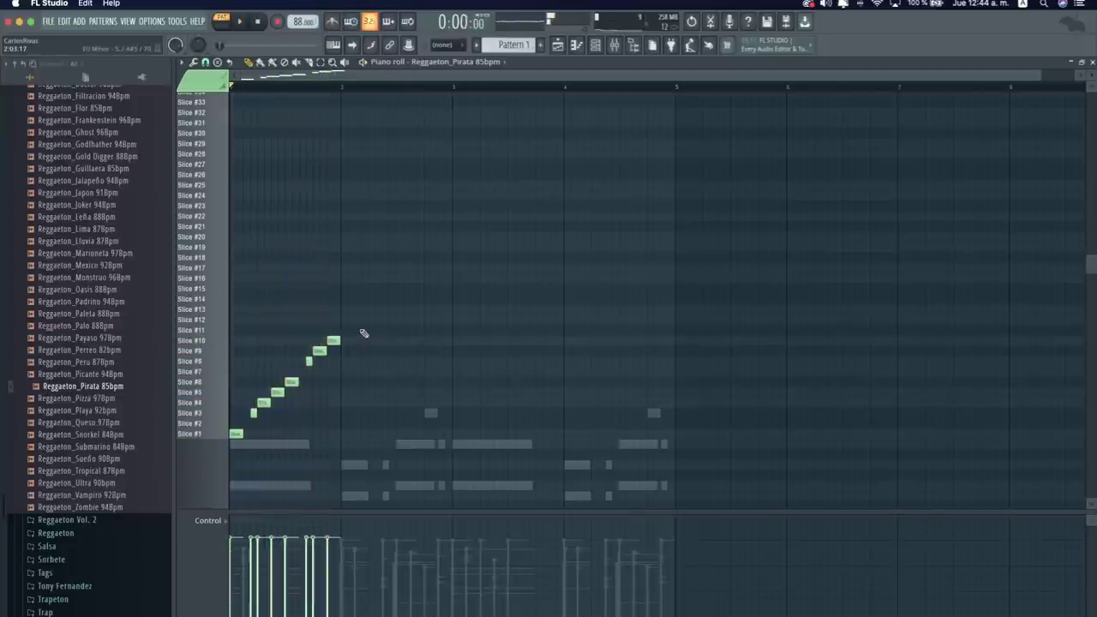
Duplicate the bar 1 drum slices into bars 2 to 4 and return to the channel rack.
{"action": "left_click_drag", "start_coordinate": [372, 426], "coordinate": [232, 325]}
{"action": "left_click_drag", "start_coordinate": [386, 458], "coordinate": [232, 305]}
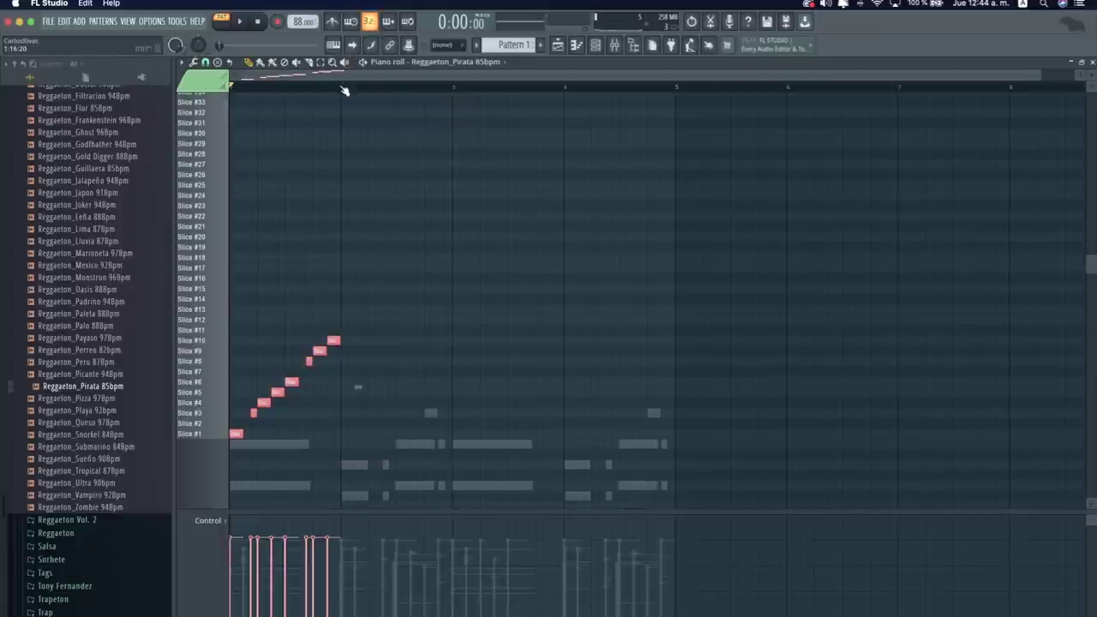
{"action": "left_click_drag", "start_coordinate": [342, 87], "coordinate": [133, 82]}
{"action": "key", "text": "ctrl+b"}
{"action": "key", "text": "ctrl+b"}
{"action": "key", "text": "ctrl+b"}
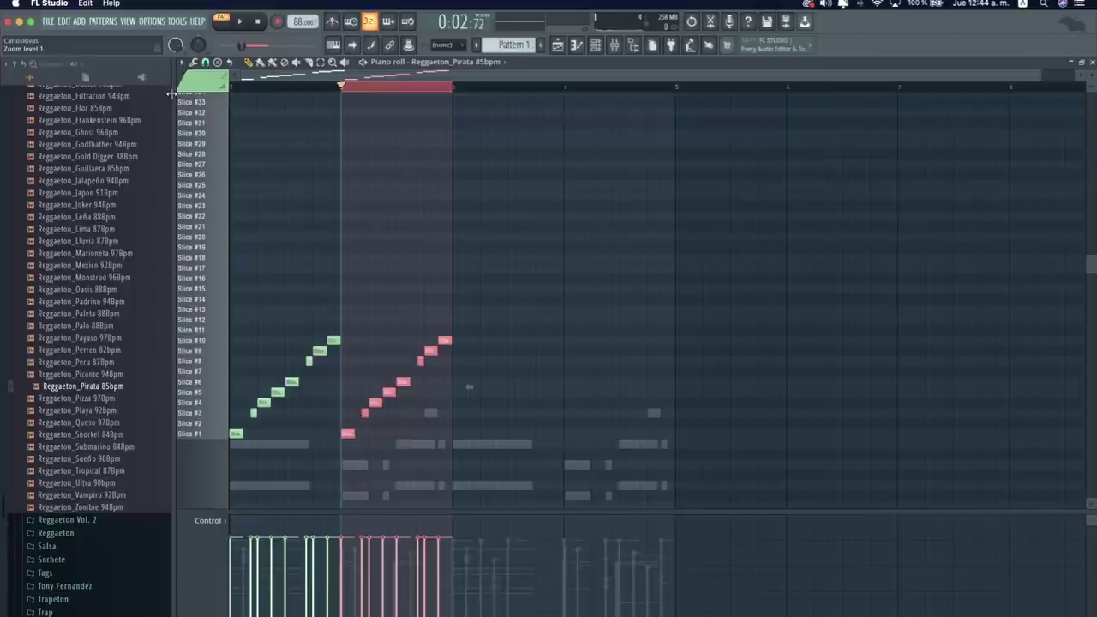
{"action": "left_click", "coordinate": [1081, 61]}
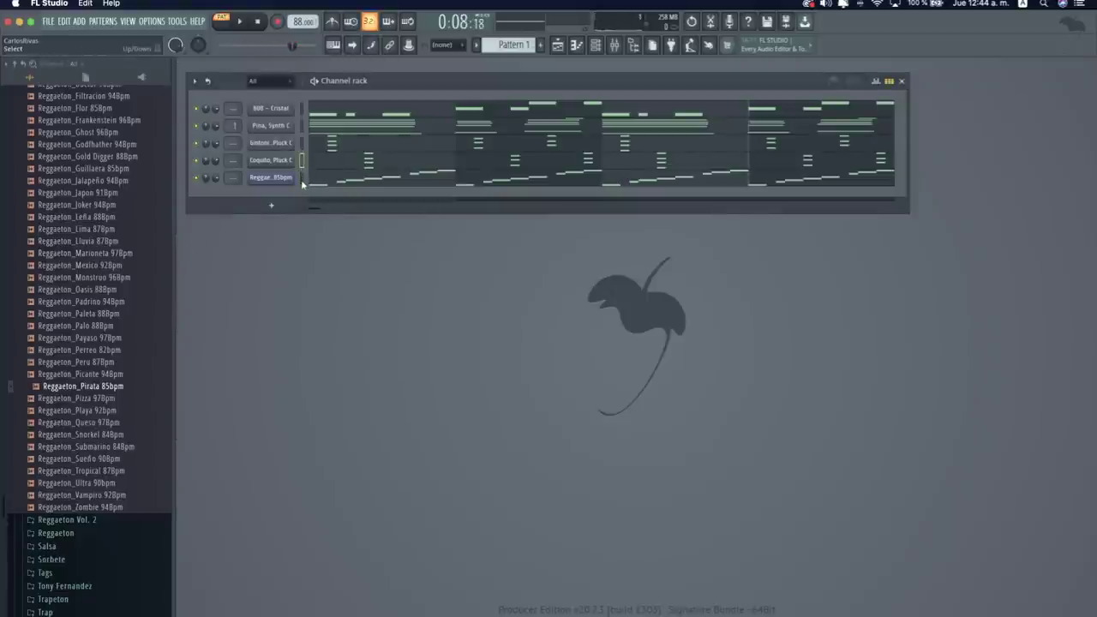
Move the Reggaeton_Pirata channel to the top of the channel rack and solo it.
{"action": "key", "text": "alt+Up"}
{"action": "key", "text": "alt+Up"}
{"action": "key", "text": "alt+Up"}
{"action": "key", "text": "alt+Up"}
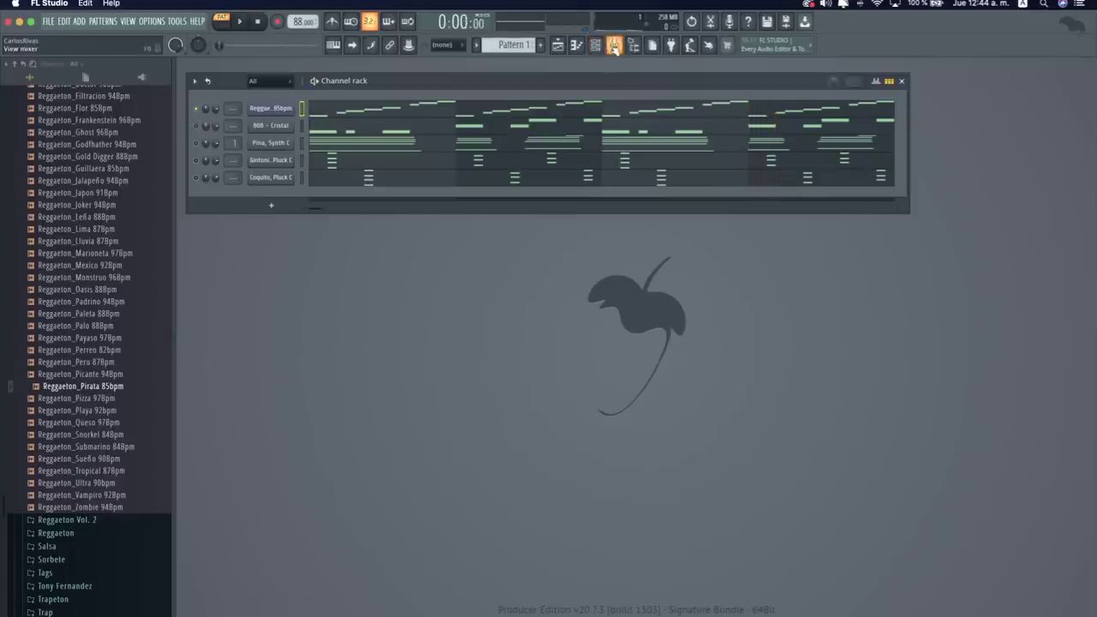
Load the SPAN analyzer in slot 10 of the Master mixer track and place its window below the channel rack.
{"action": "left_click", "coordinate": [613, 46]}
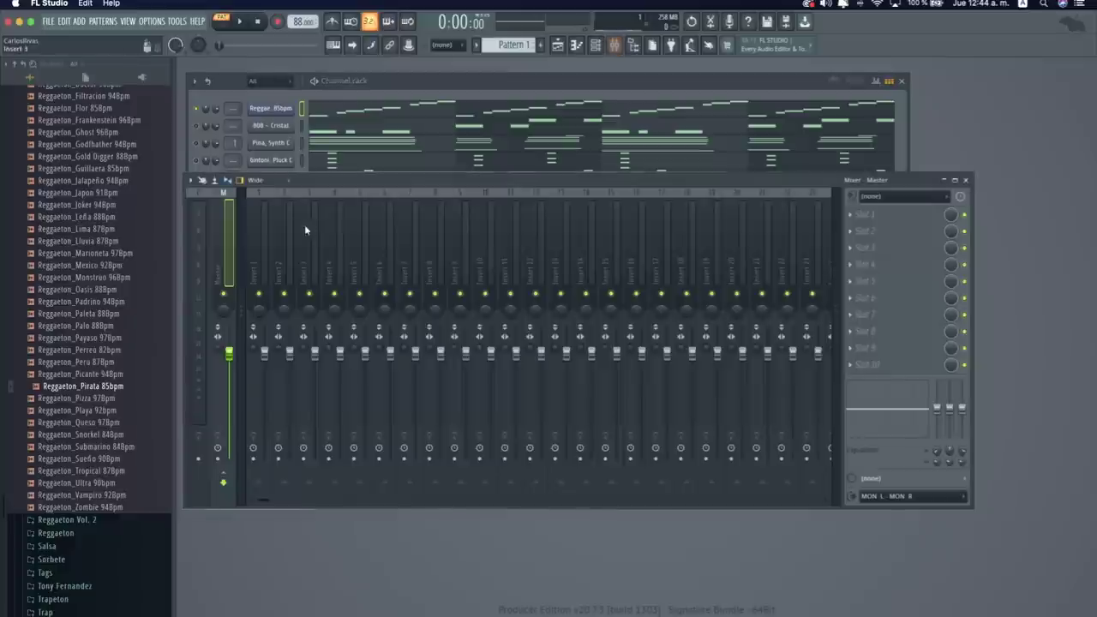
{"action": "left_click", "coordinate": [862, 370]}
{"action": "left_click", "coordinate": [682, 178]}
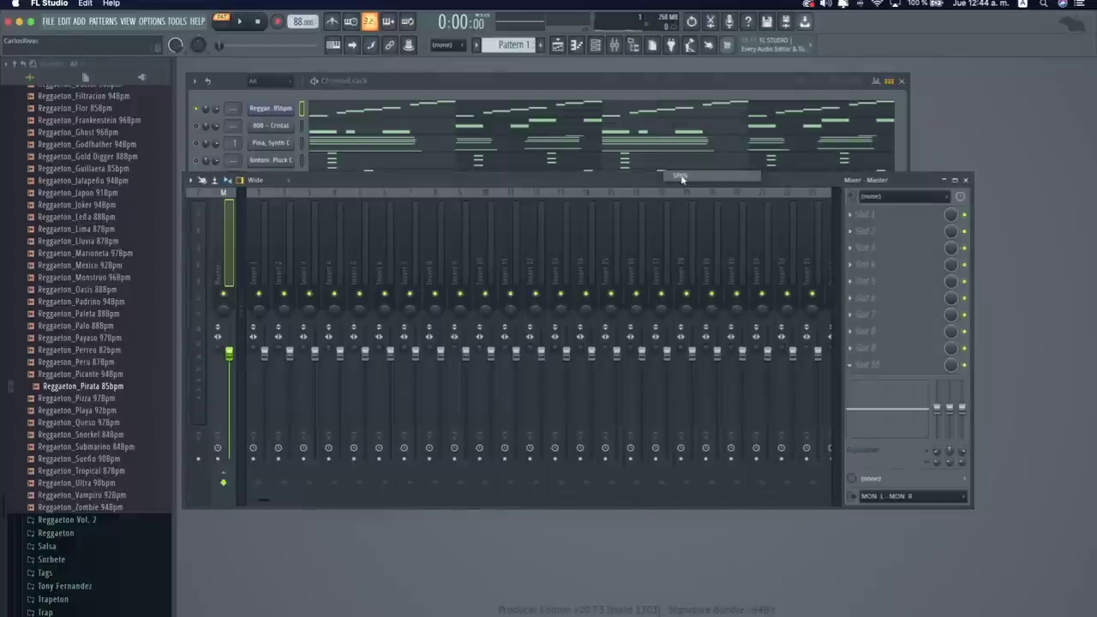
{"action": "left_click", "coordinate": [965, 179]}
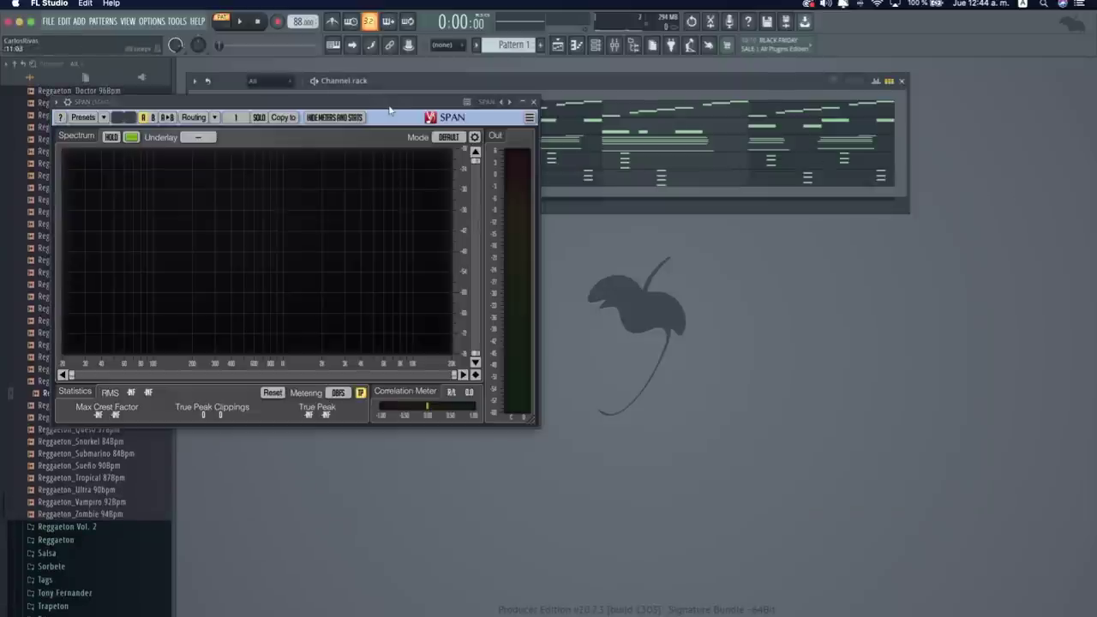
{"action": "left_click_drag", "start_coordinate": [388, 103], "coordinate": [600, 246]}
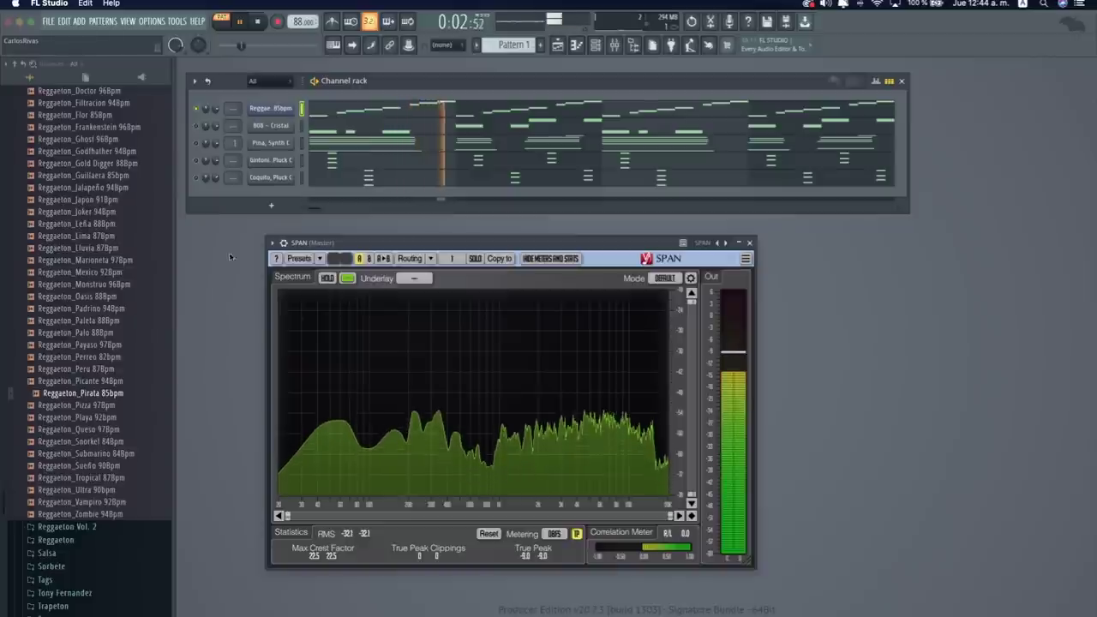
Raise the Reggaeton_Pirata channel's volume during solo playback, checking its spectrum and peak level in SPAN.
{"action": "left_click_drag", "start_coordinate": [215, 126], "coordinate": [215, 114]}
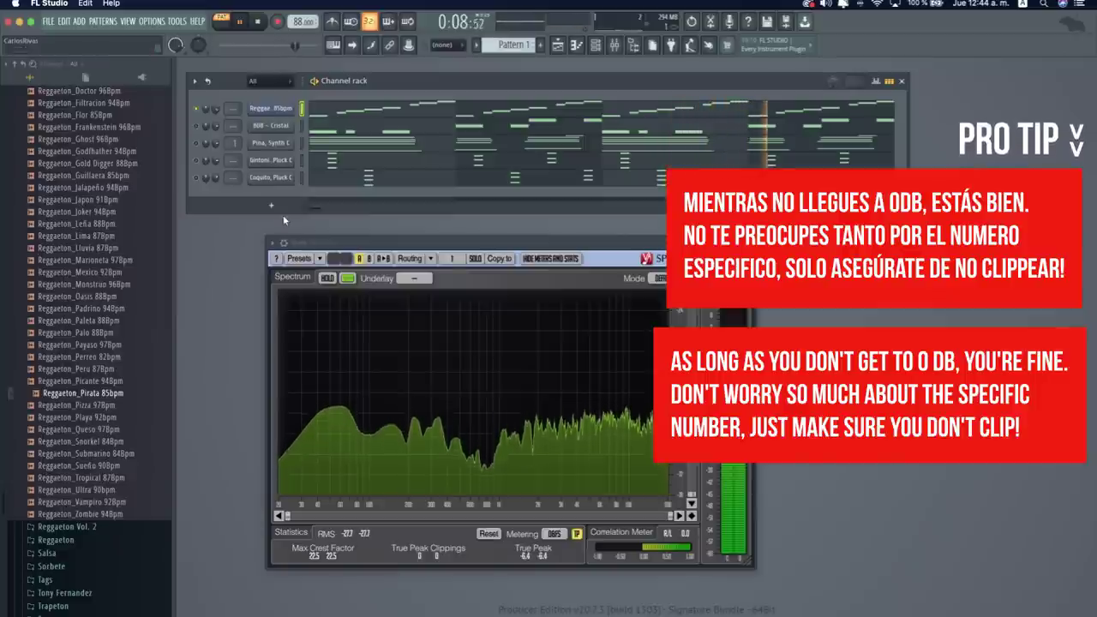
{"action": "key", "text": "space"}
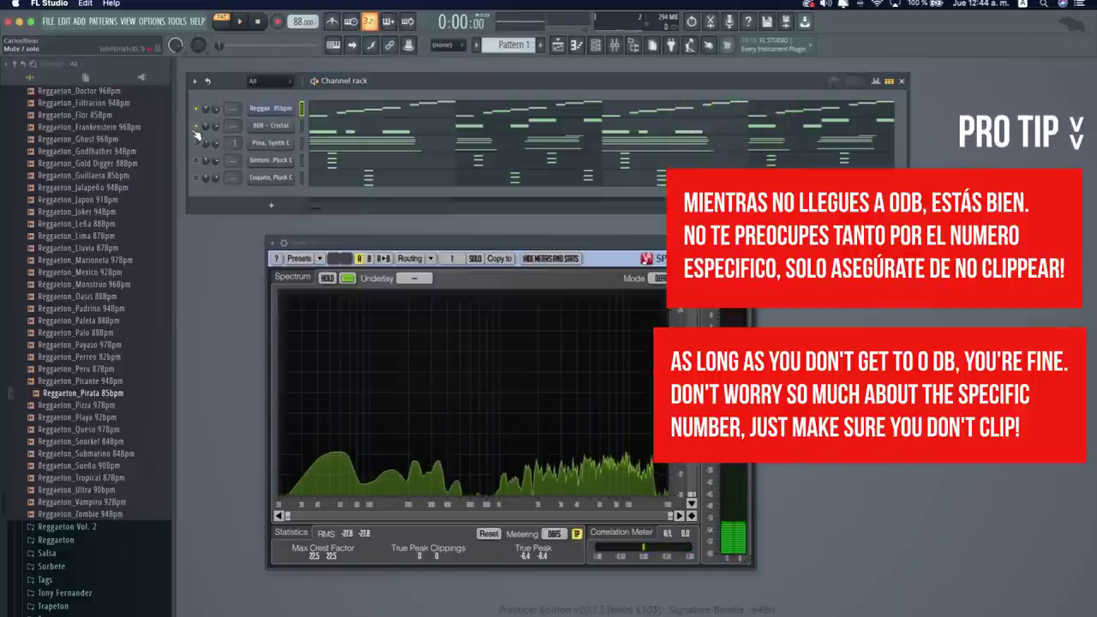
{"action": "key", "text": "space"}
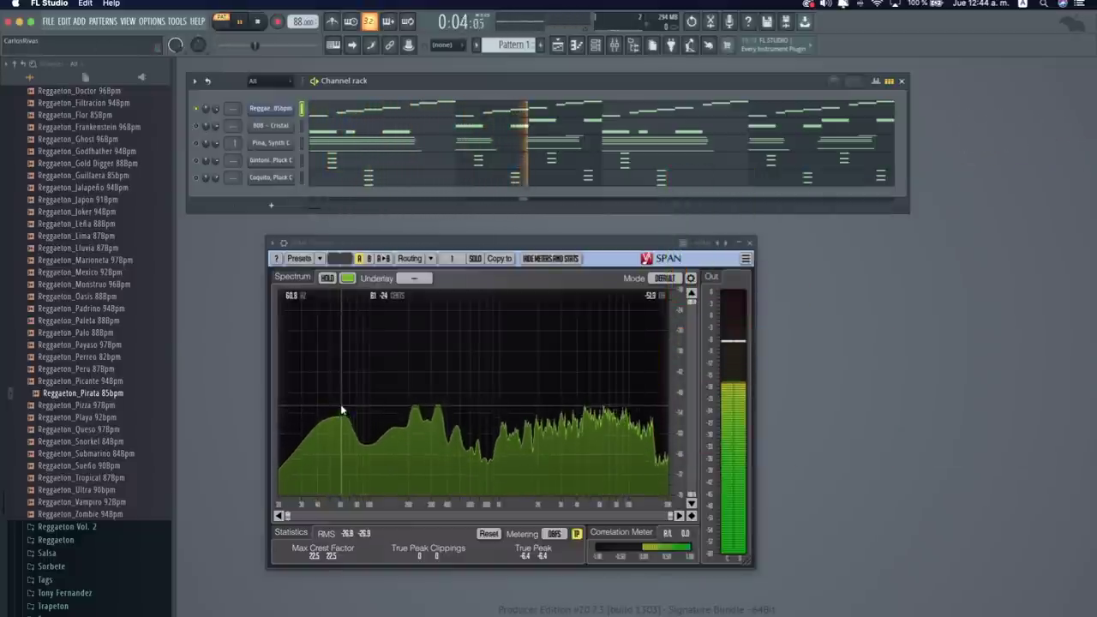
{"action": "key", "text": "space"}
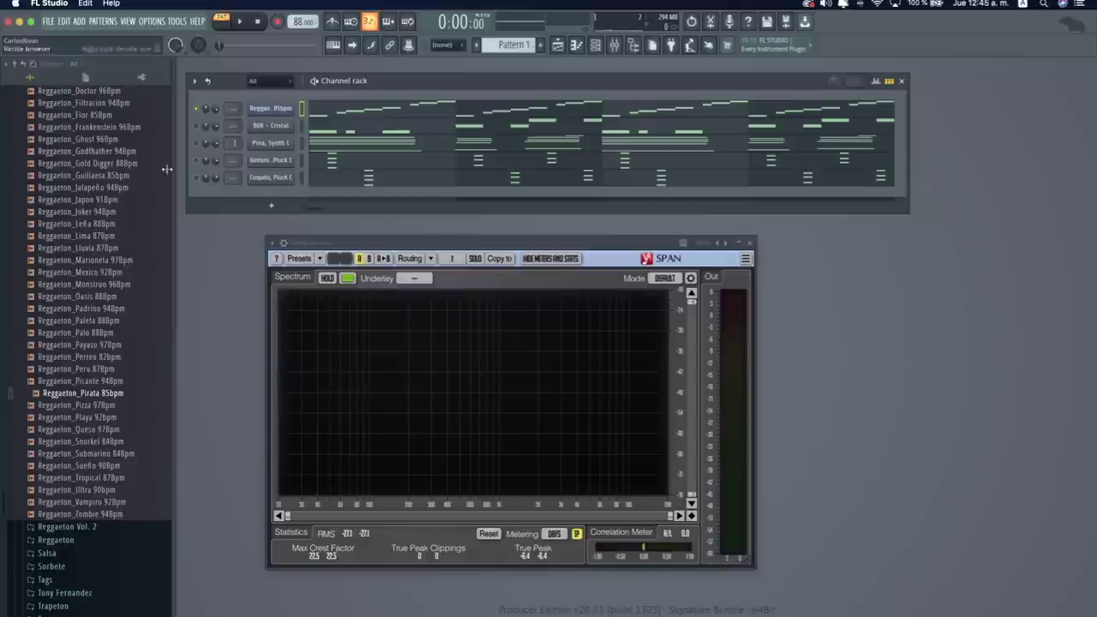
Adjust the 808 - Cristal and Pina synth channel volumes during playback, bringing each channel in separately and checking the spectrum in SPAN.
{"action": "key", "text": "space"}
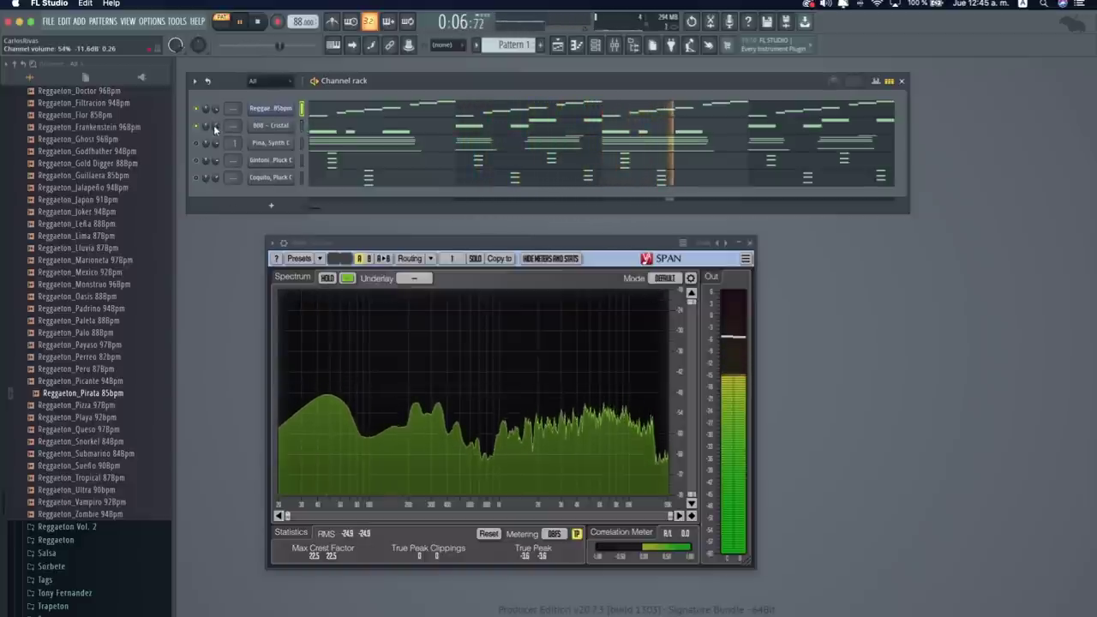
{"action": "left_click_drag", "start_coordinate": [215, 126], "coordinate": [215, 127]}
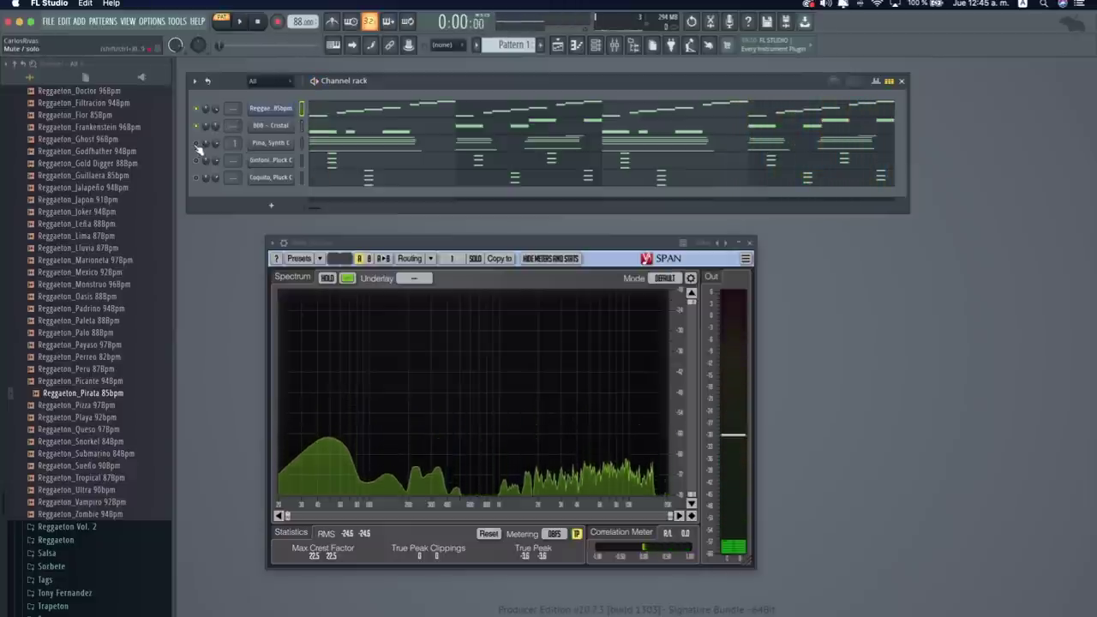
{"action": "key", "text": "space"}
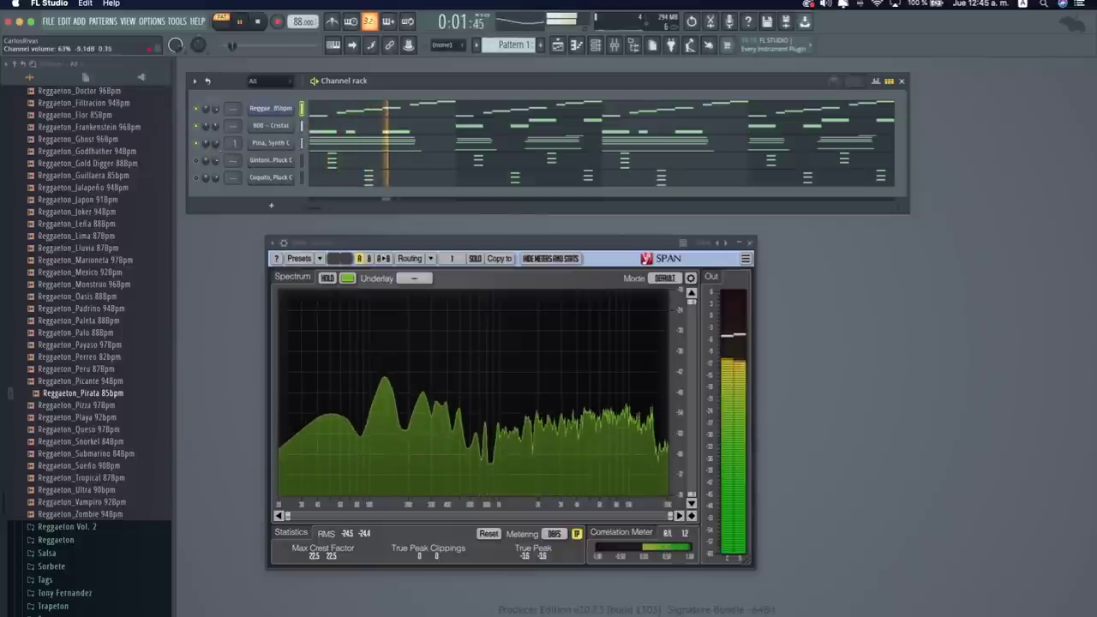
{"action": "left_click_drag", "start_coordinate": [219, 143], "coordinate": [215, 141]}
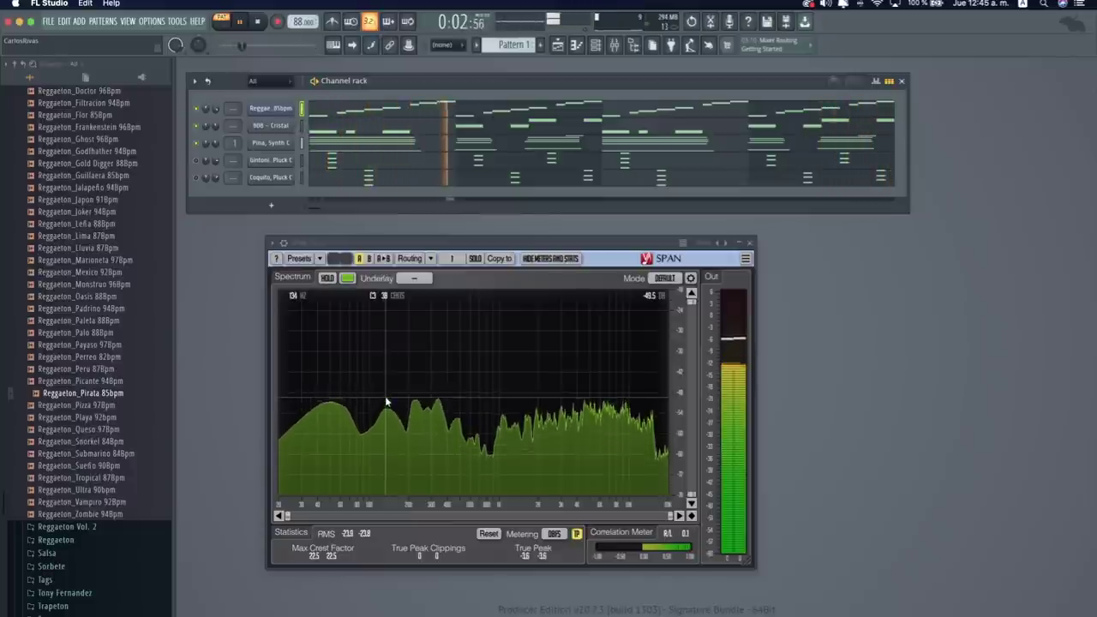
Bring in the Gintonic and Coquito pluck channels and balance their volumes against the beat, checking the playback spectrum in SPAN.
{"action": "key", "text": "space"}
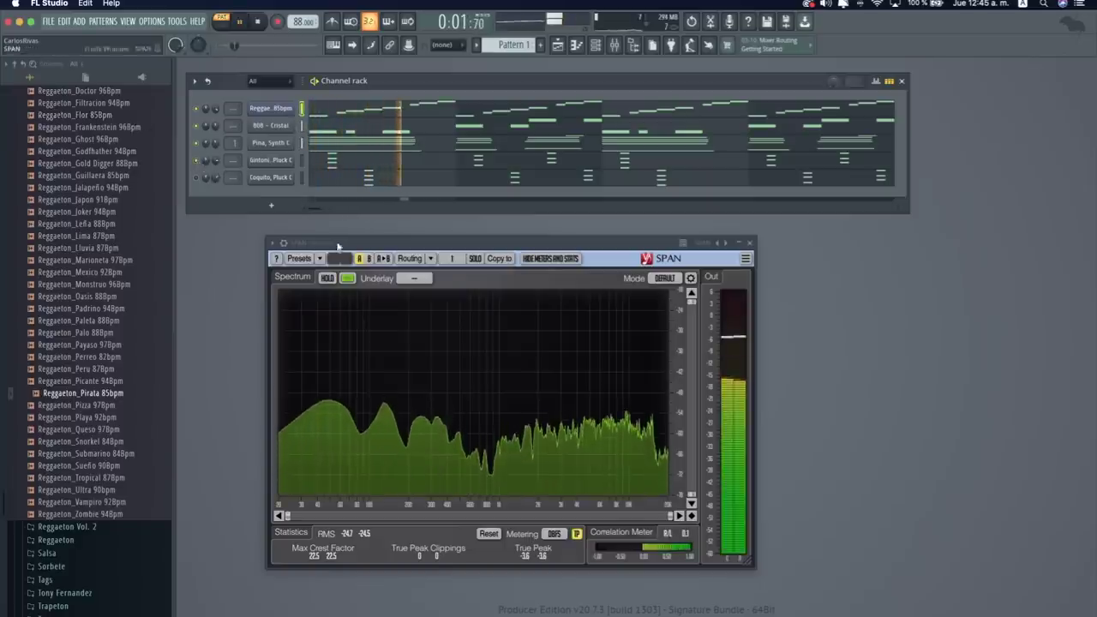
{"action": "key", "text": "space"}
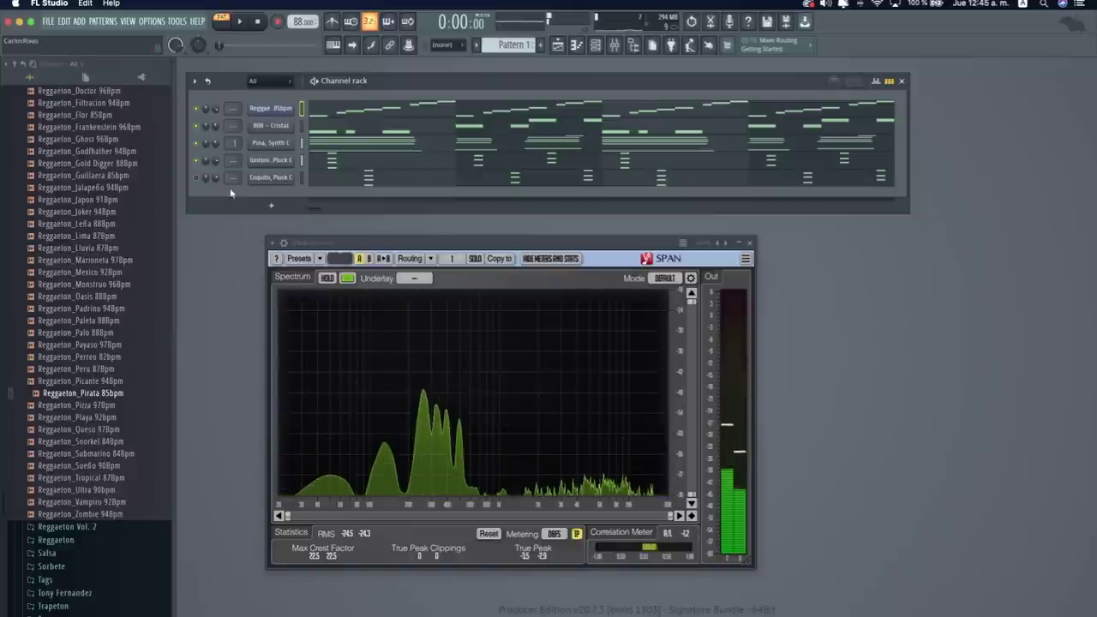
{"action": "key", "text": "space"}
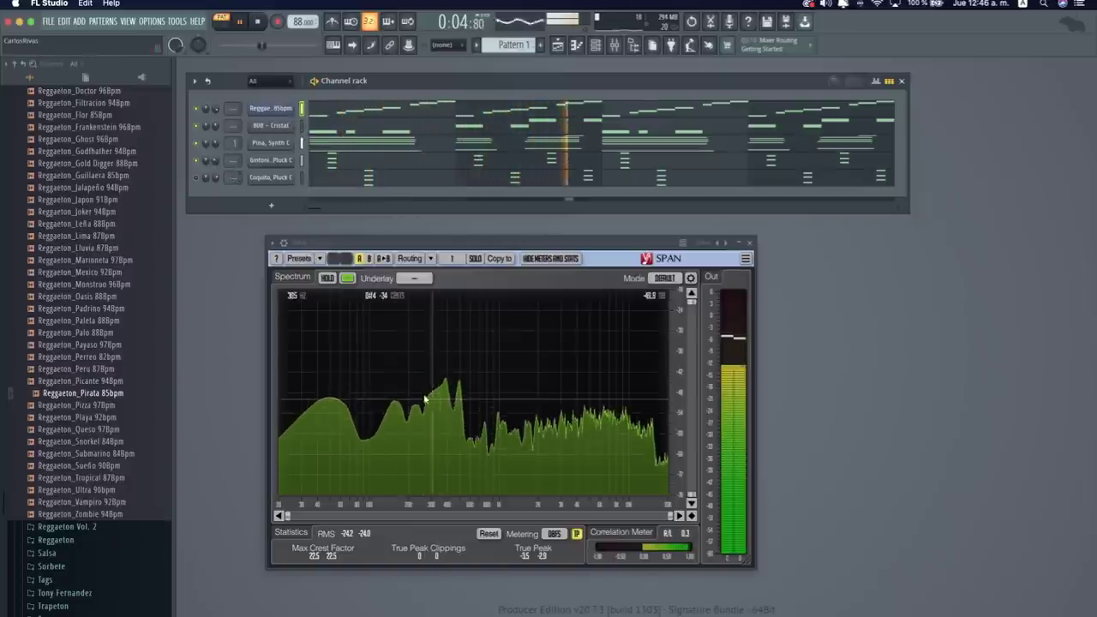
{"action": "key", "text": "space"}
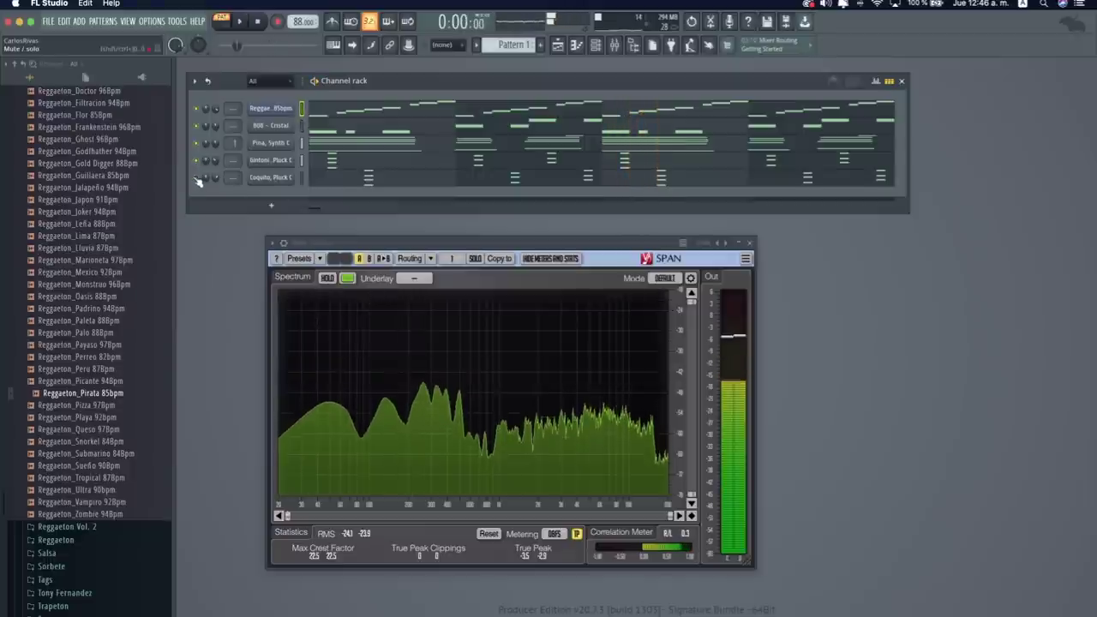
{"action": "key", "text": "space"}
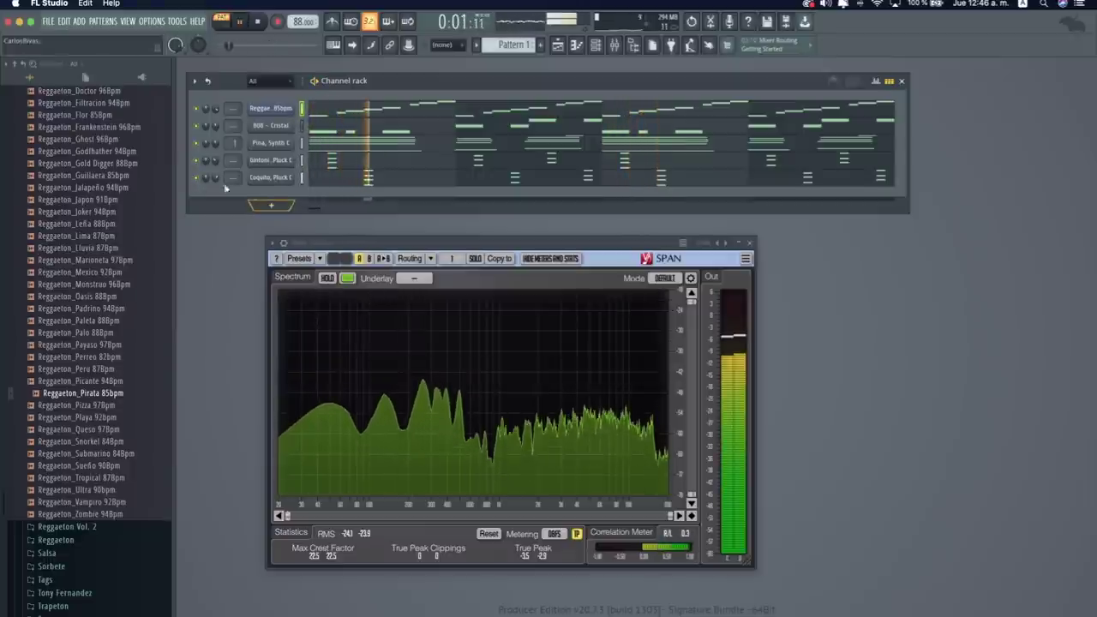
{"action": "left_click_drag", "start_coordinate": [218, 178], "coordinate": [219, 184]}
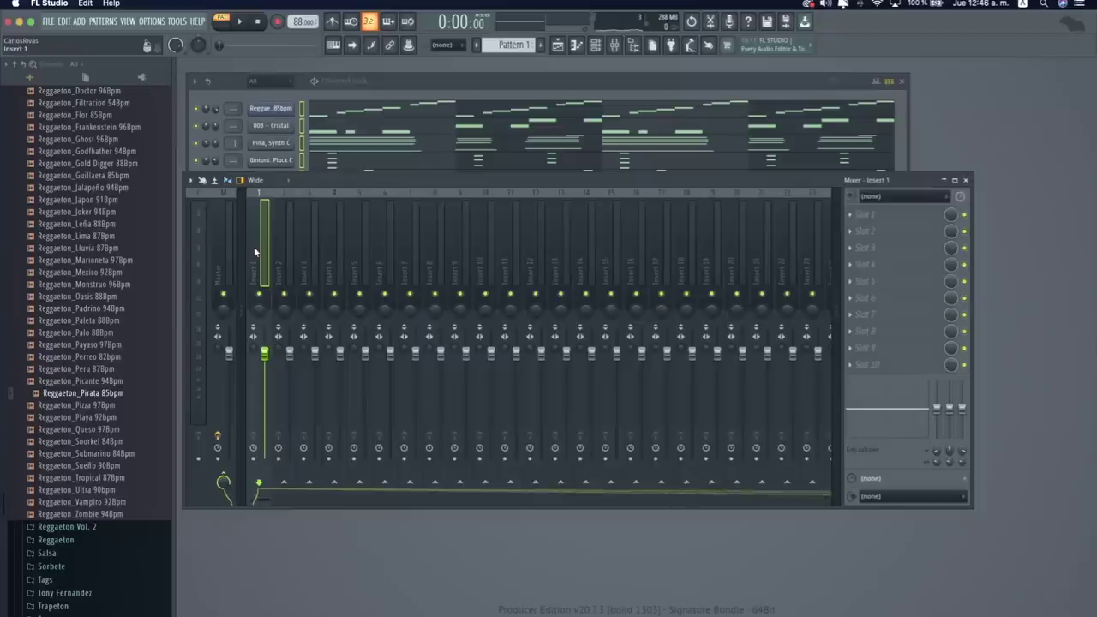
Route the five channels to mixer tracks 1 to 5 and load Fruity Reeverb 2 in slot 1 of the Coquito track.
{"action": "key", "text": "space"}
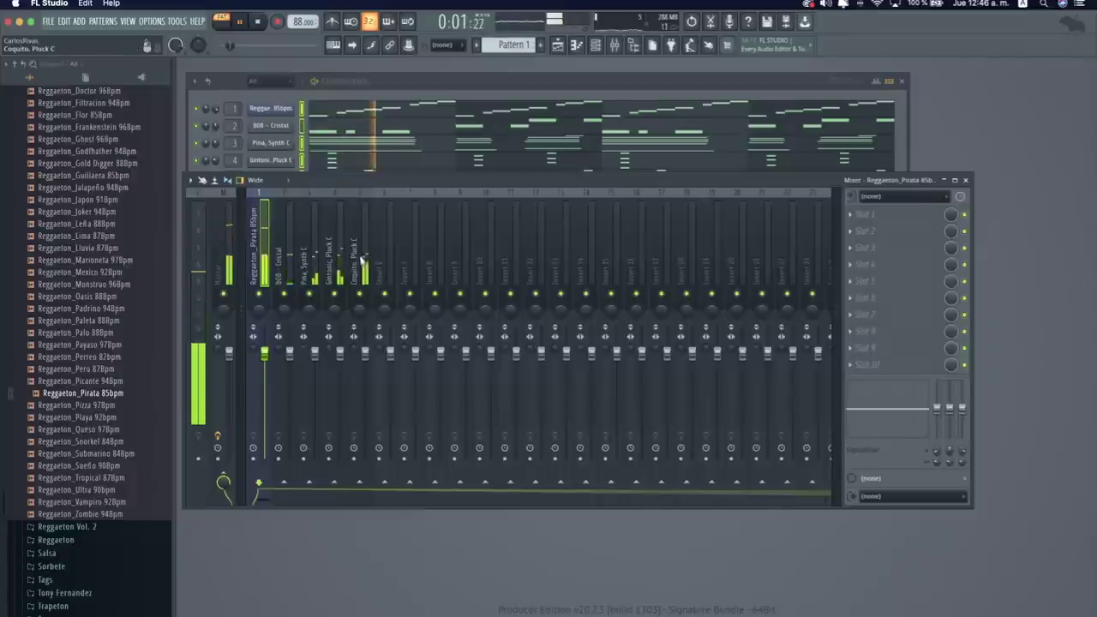
{"action": "key", "text": "space"}
{"action": "left_click", "coordinate": [363, 257]}
{"action": "left_click", "coordinate": [854, 220]}
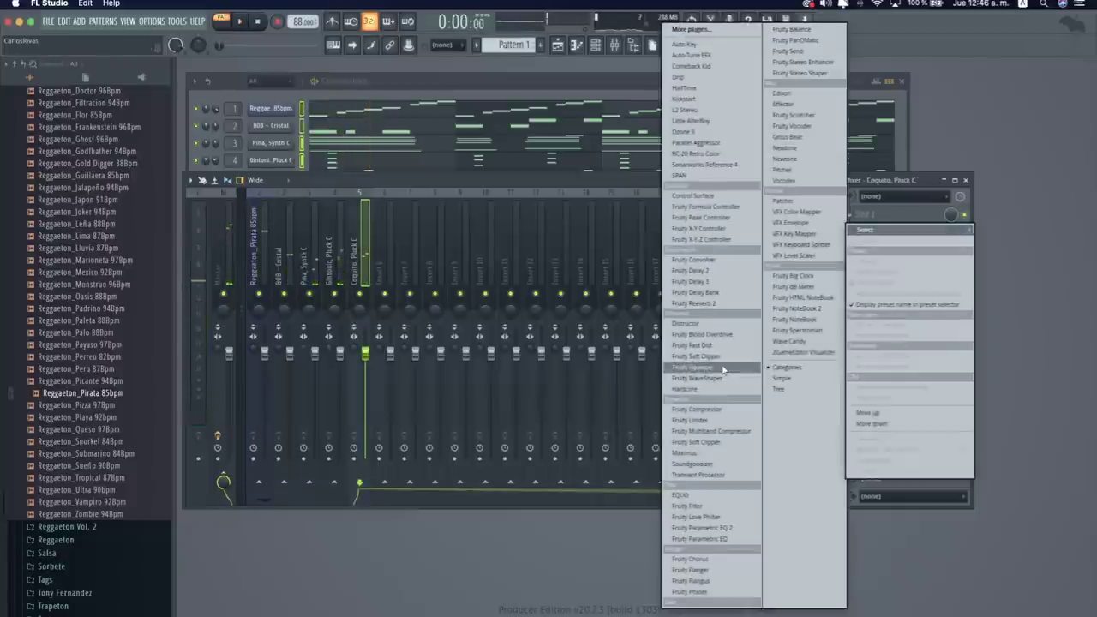
{"action": "left_click", "coordinate": [707, 308]}
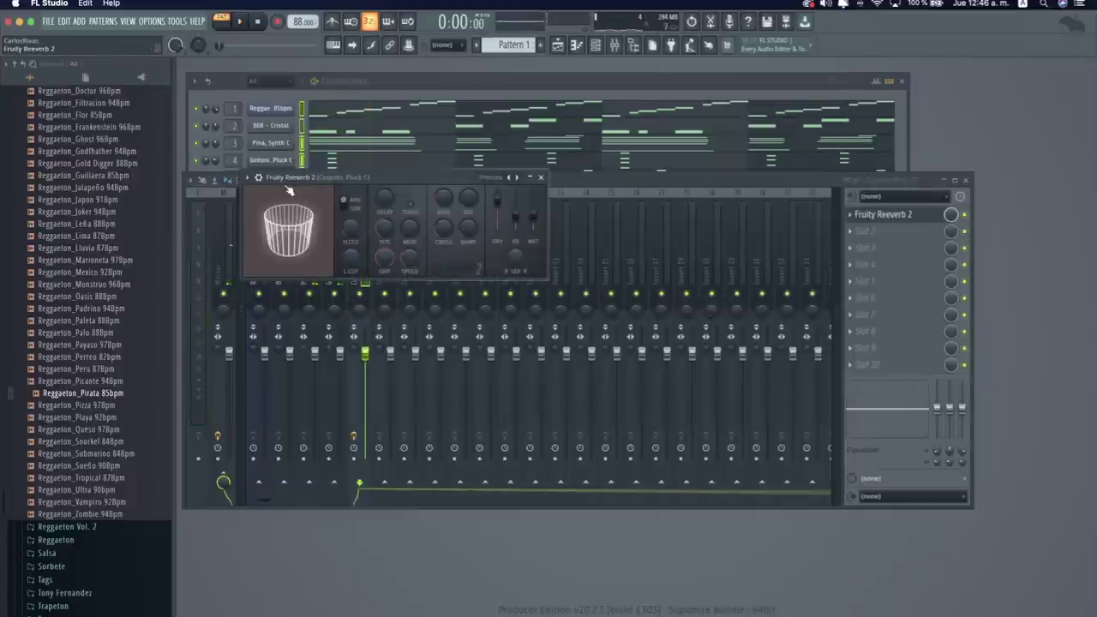
Raise the wet level of the Coquito track's reverb during playback and return to the channel rack.
{"action": "key", "text": "space"}
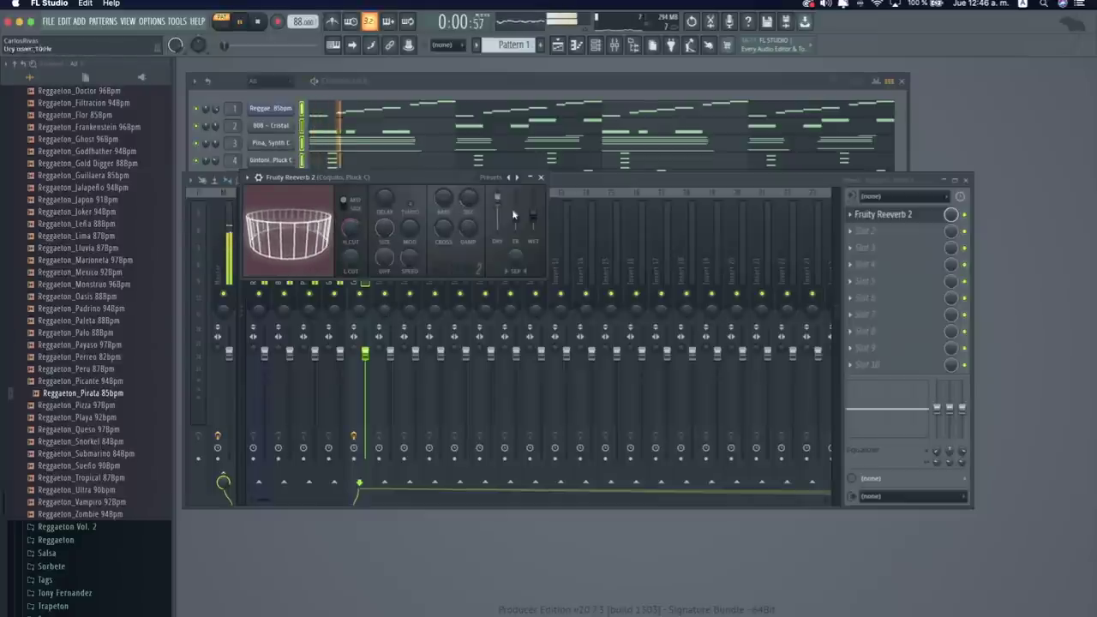
{"action": "left_click_drag", "start_coordinate": [533, 216], "coordinate": [533, 205]}
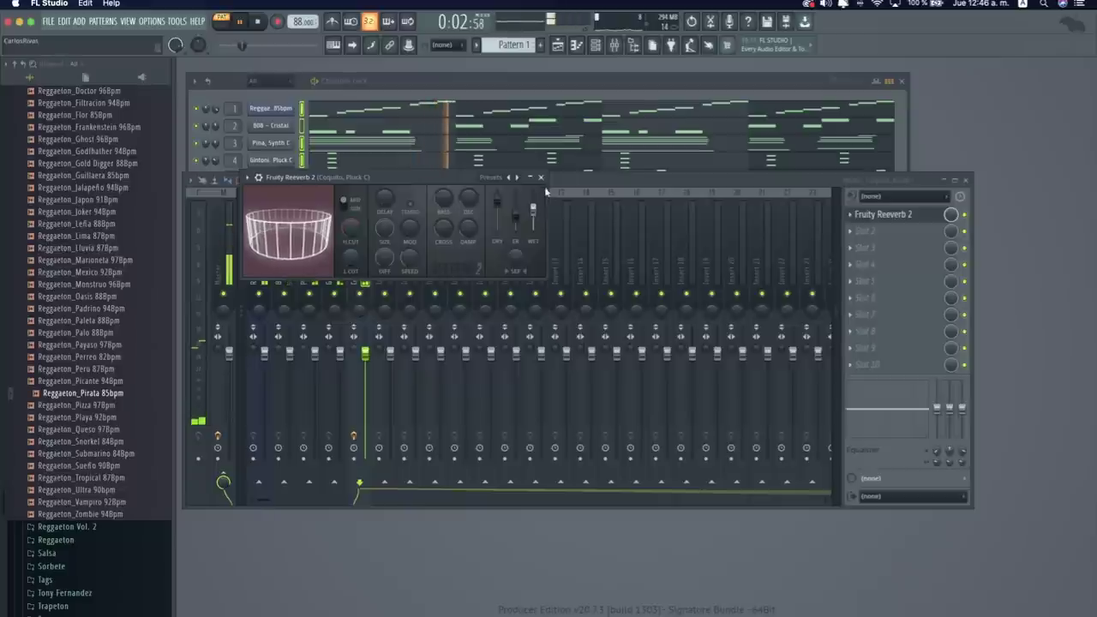
{"action": "left_click", "coordinate": [540, 177]}
{"action": "left_click", "coordinate": [965, 180]}
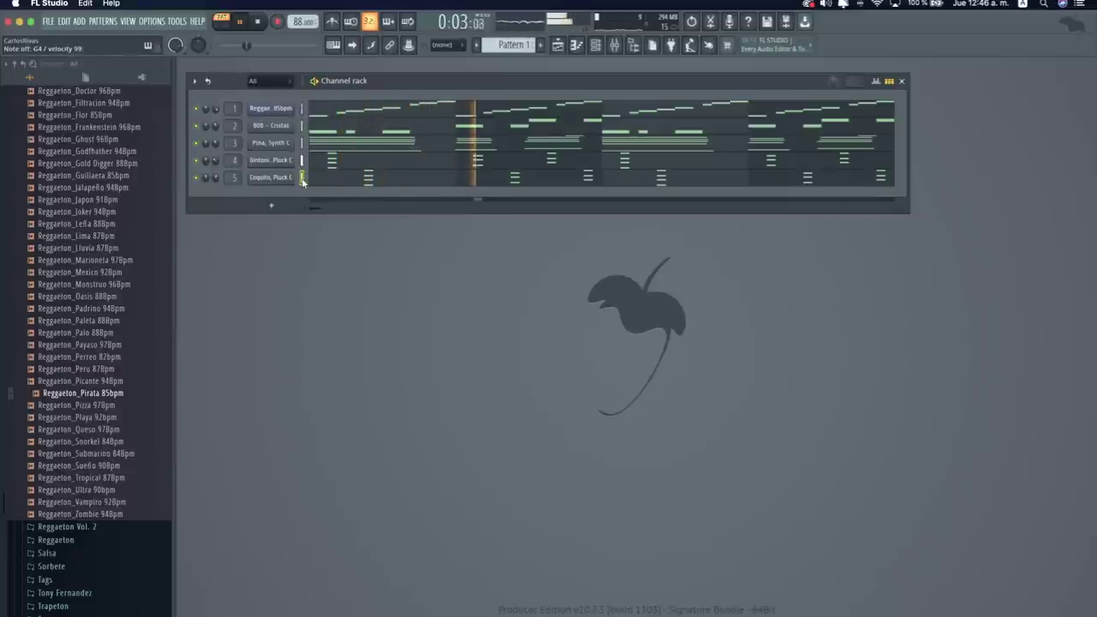
Clone the Coquito, Pluck C channel and record a short melody onto the clone over the first two bars.
{"action": "left_click", "coordinate": [270, 177]}
{"action": "left_click", "coordinate": [295, 214]}
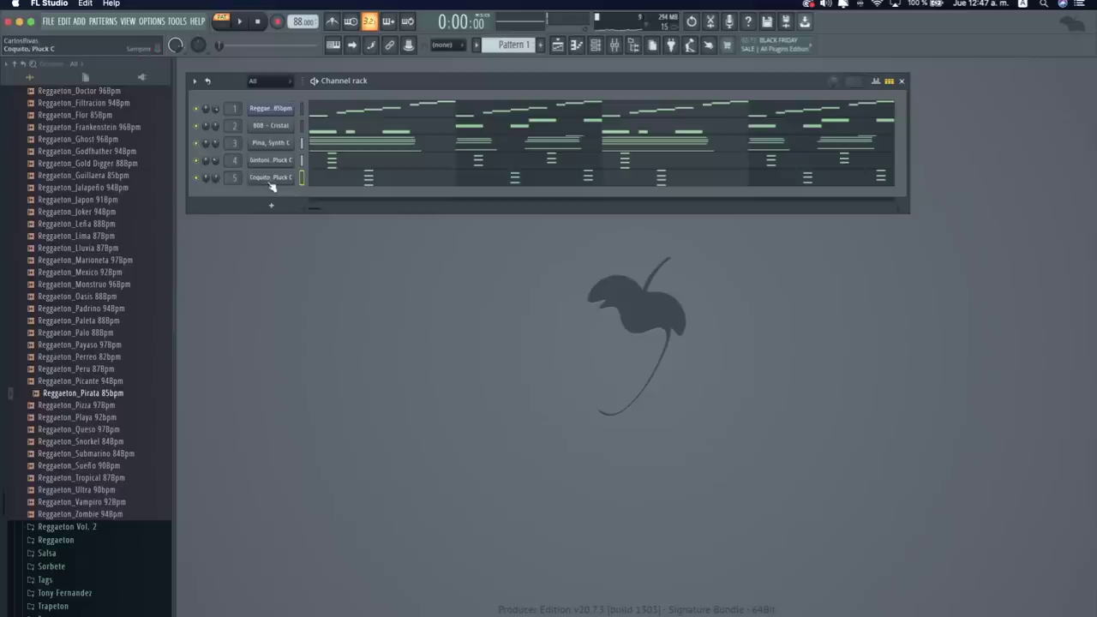
{"action": "right_click", "coordinate": [270, 180]}
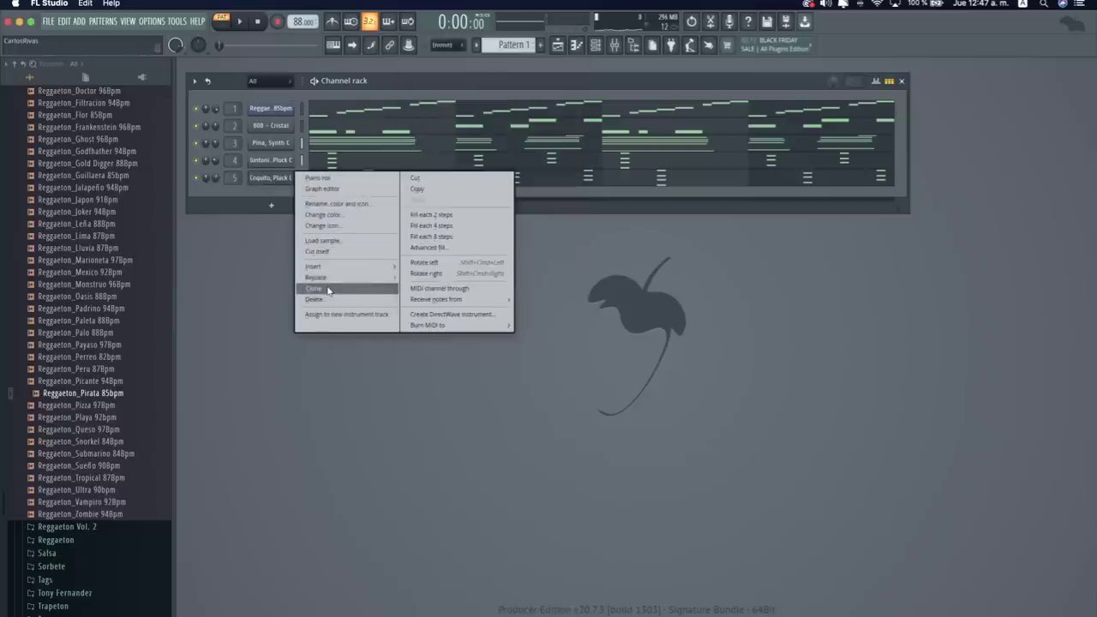
{"action": "left_click", "coordinate": [327, 290]}
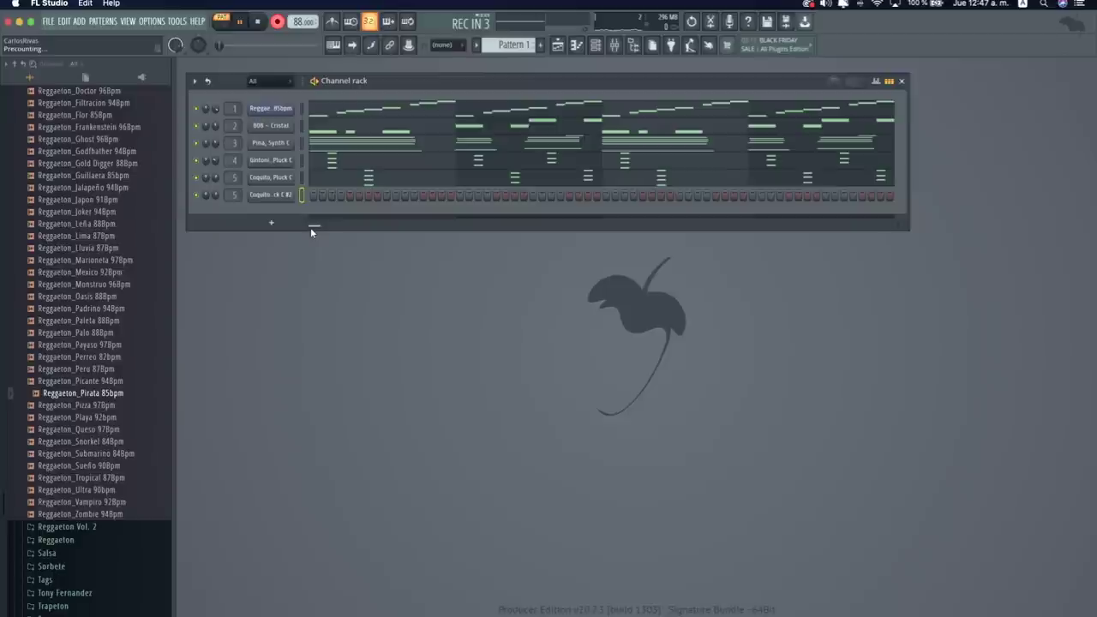
{"action": "key", "text": "space"}
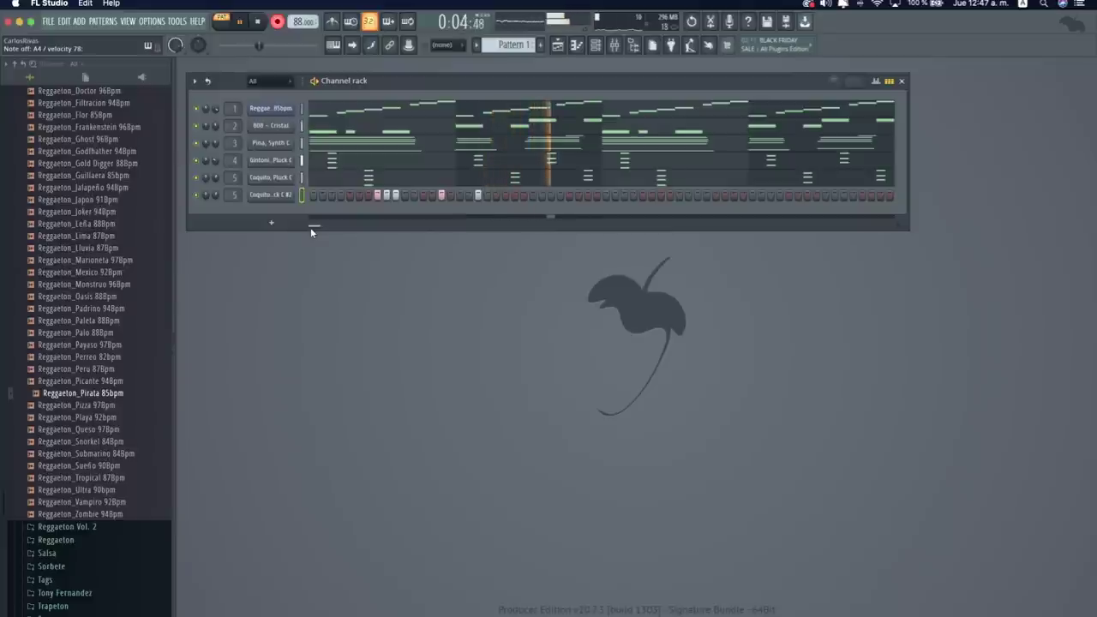
{"action": "key", "text": "r"}
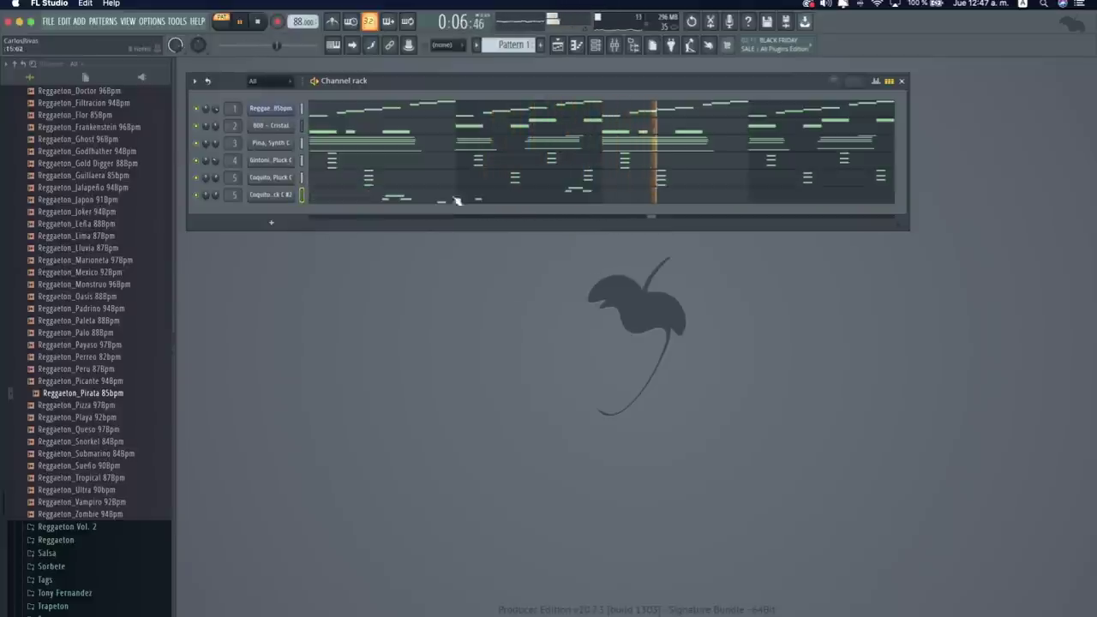
Duplicate the clone's recorded notes from bars 1 and 2 into bars 3 and 4 in the piano roll.
{"action": "left_click", "coordinate": [470, 202]}
{"action": "scroll", "coordinate": [508, 306], "scroll_direction": "down", "scroll_amount": 5}
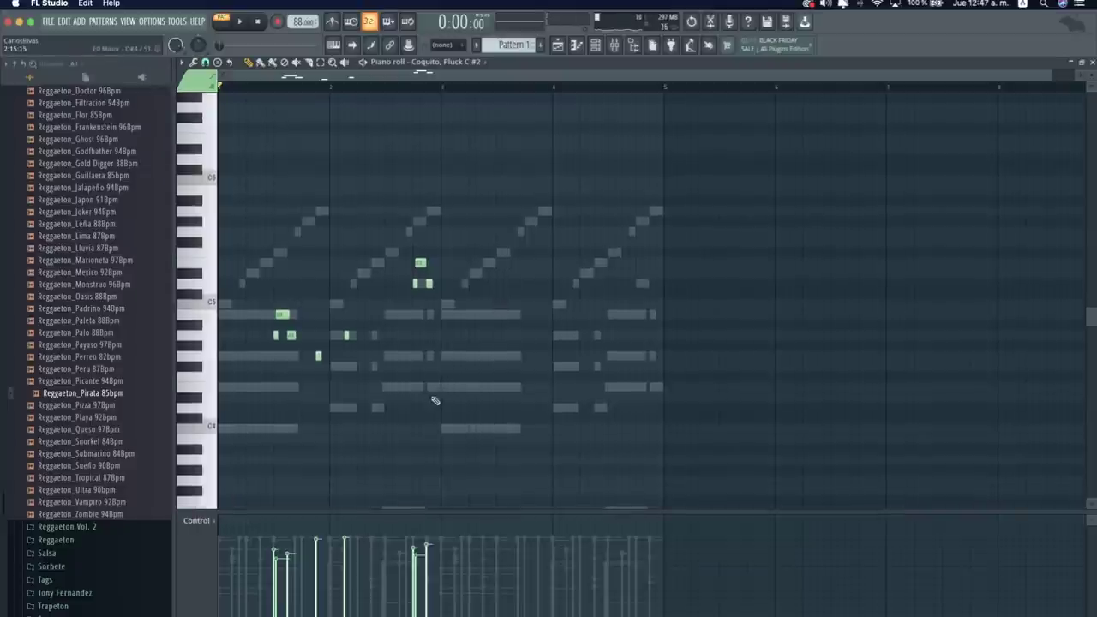
{"action": "left_click_drag", "start_coordinate": [431, 433], "coordinate": [317, 328]}
{"action": "left_click_drag", "start_coordinate": [523, 417], "coordinate": [225, 230]}
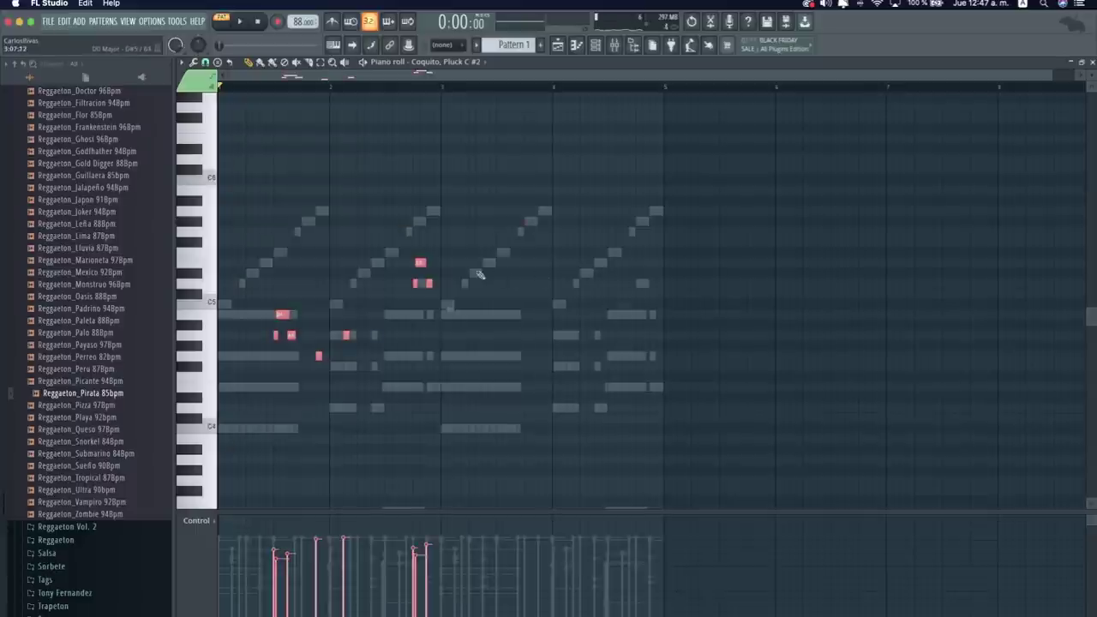
{"action": "left_click_drag", "start_coordinate": [420, 262], "coordinate": [643, 262]}
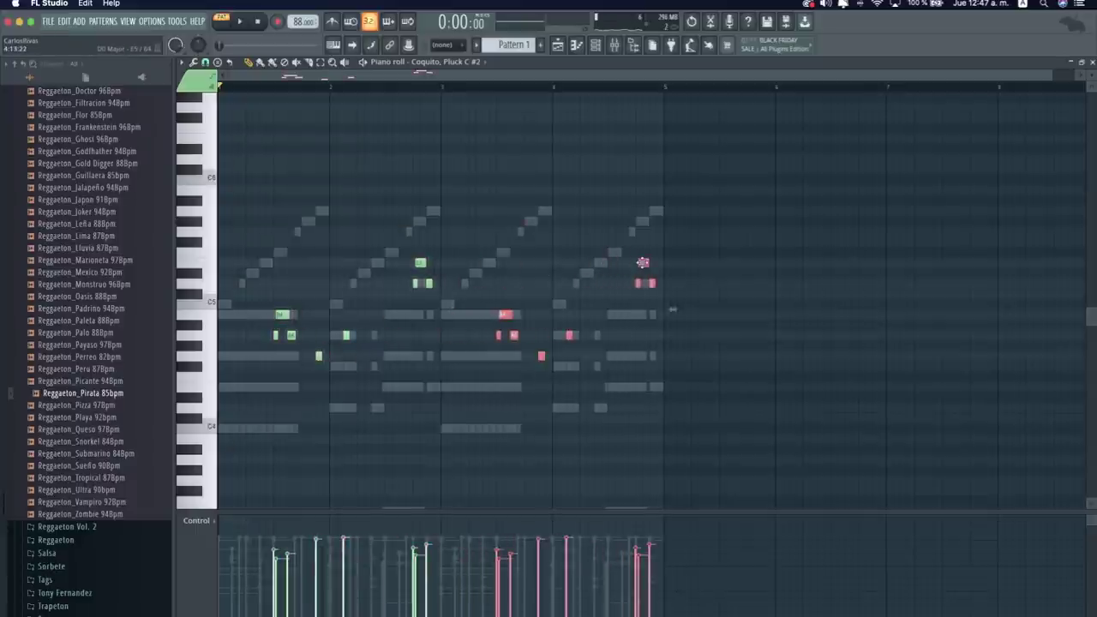
{"action": "key", "text": "Escape"}
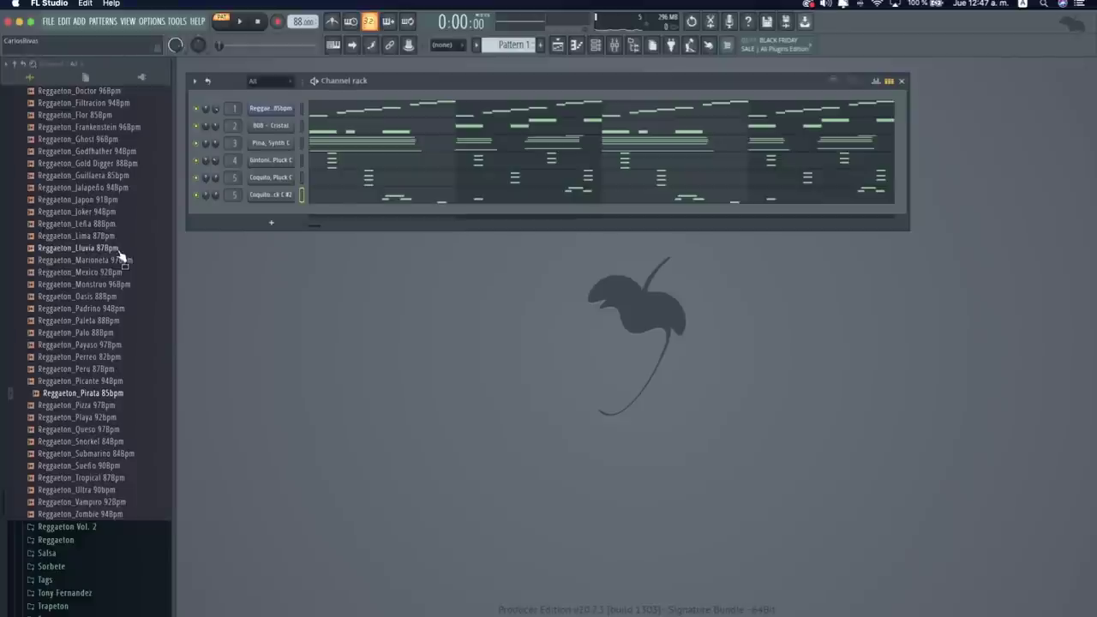
Route the cloned Coquito channel to mixer track 6.
{"action": "left_click", "coordinate": [614, 46]}
{"action": "left_click", "coordinate": [371, 245]}
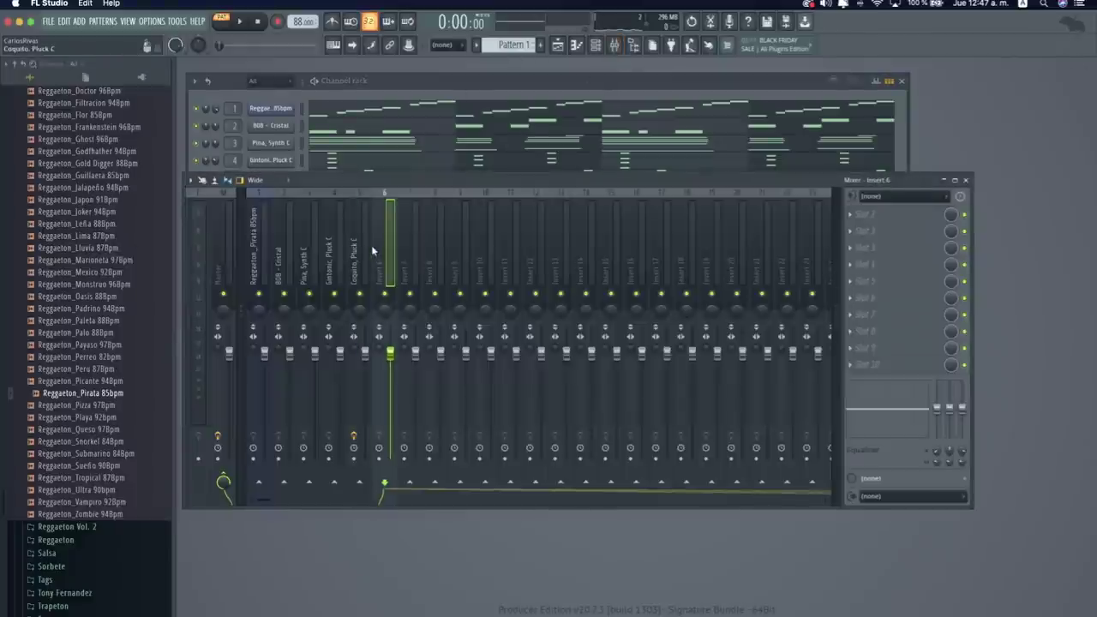
{"action": "key", "text": "ctrl+l"}
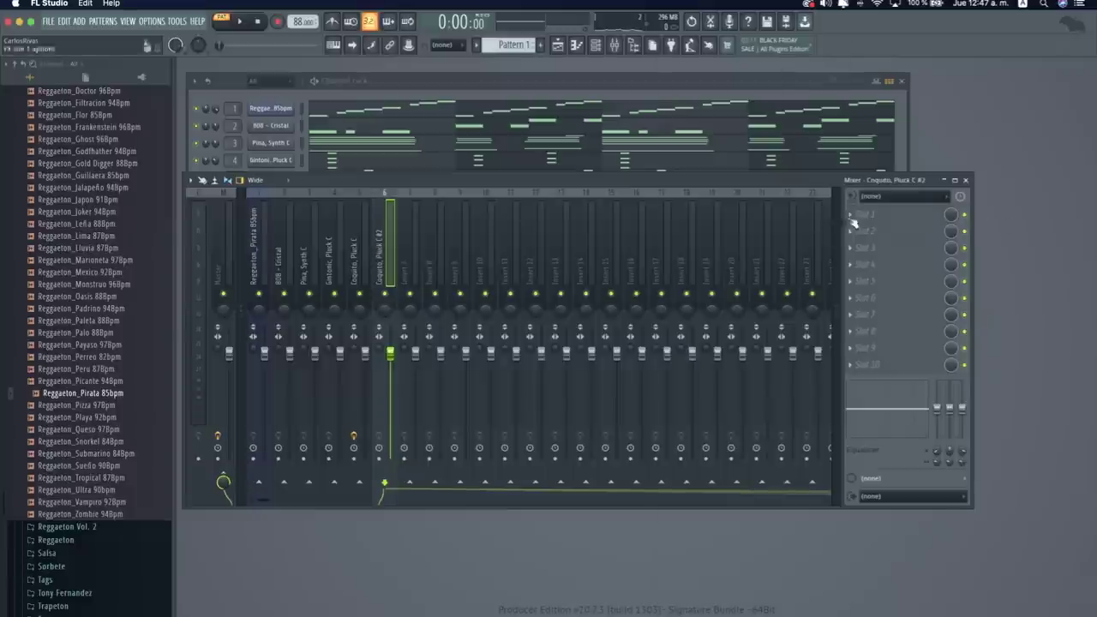
Copy the Fruity Reeverb 2 effect with its settings from the Coquito track to slot 1 of the cloned Coquito track.
{"action": "left_click", "coordinate": [849, 215]}
{"action": "left_click", "coordinate": [361, 241]}
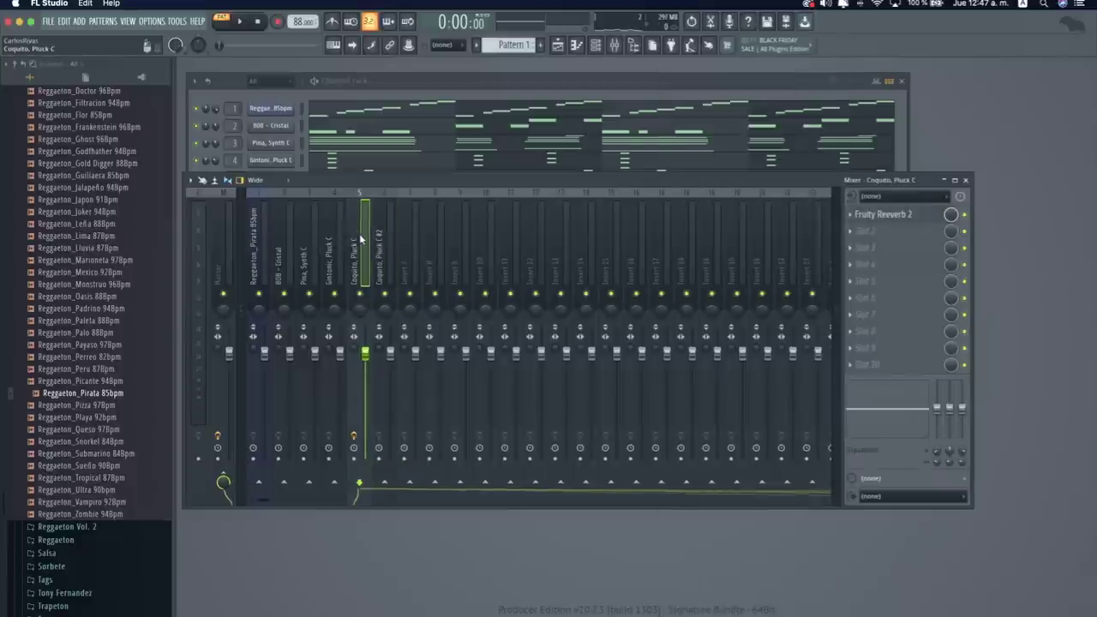
{"action": "left_click", "coordinate": [849, 216]}
{"action": "left_click_drag", "start_coordinate": [858, 284], "coordinate": [382, 248]}
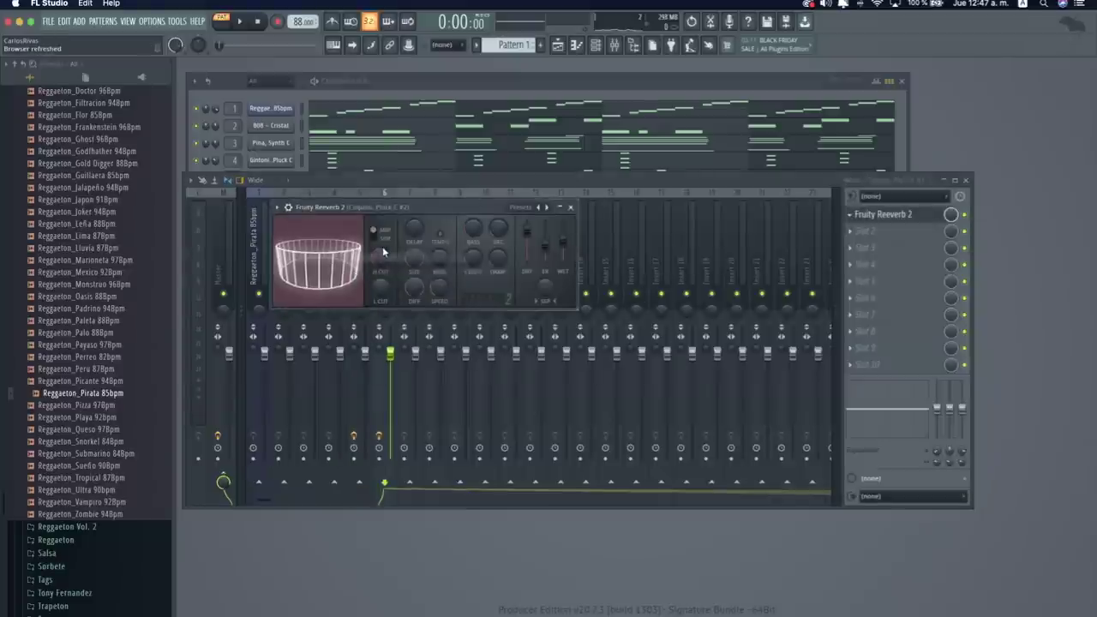
{"action": "left_click", "coordinate": [572, 208]}
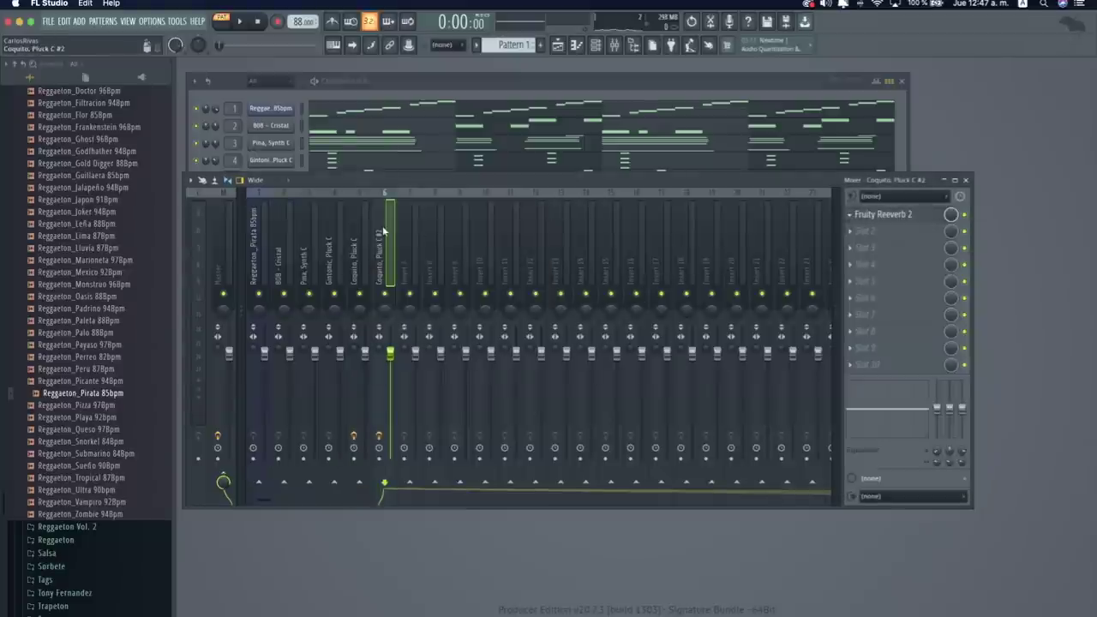
Load Fruity Parametric EQ 2 in slot 2 of the cloned Coquito track and make band 1 a Steep 8 high pass.
{"action": "left_click", "coordinate": [882, 233]}
{"action": "left_click_drag", "start_coordinate": [708, 529], "coordinate": [709, 531]}
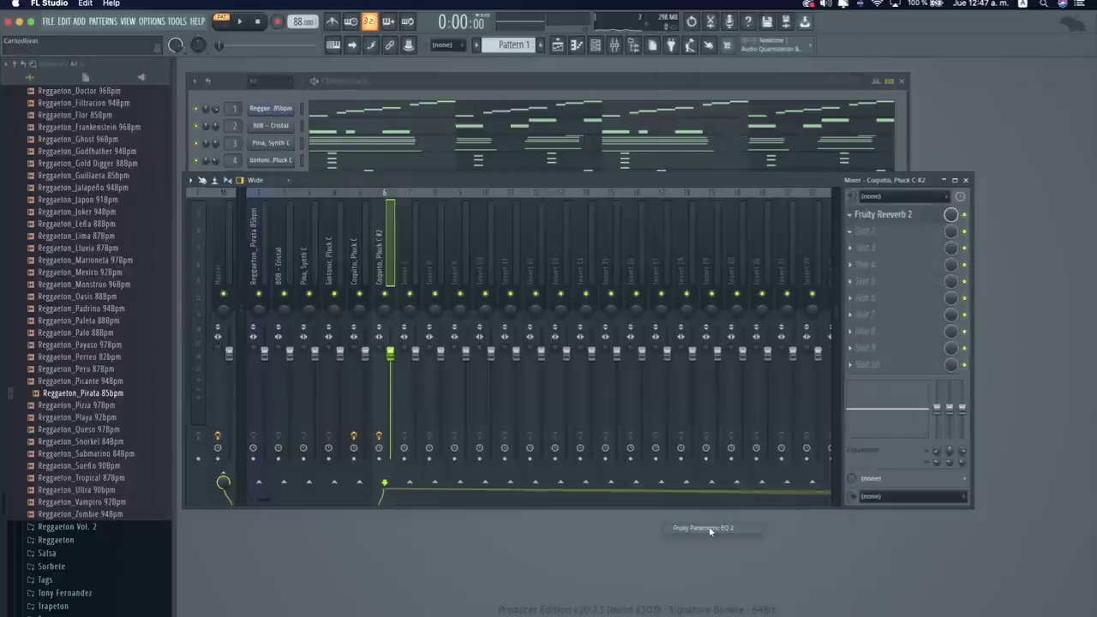
{"action": "right_click", "coordinate": [340, 316]}
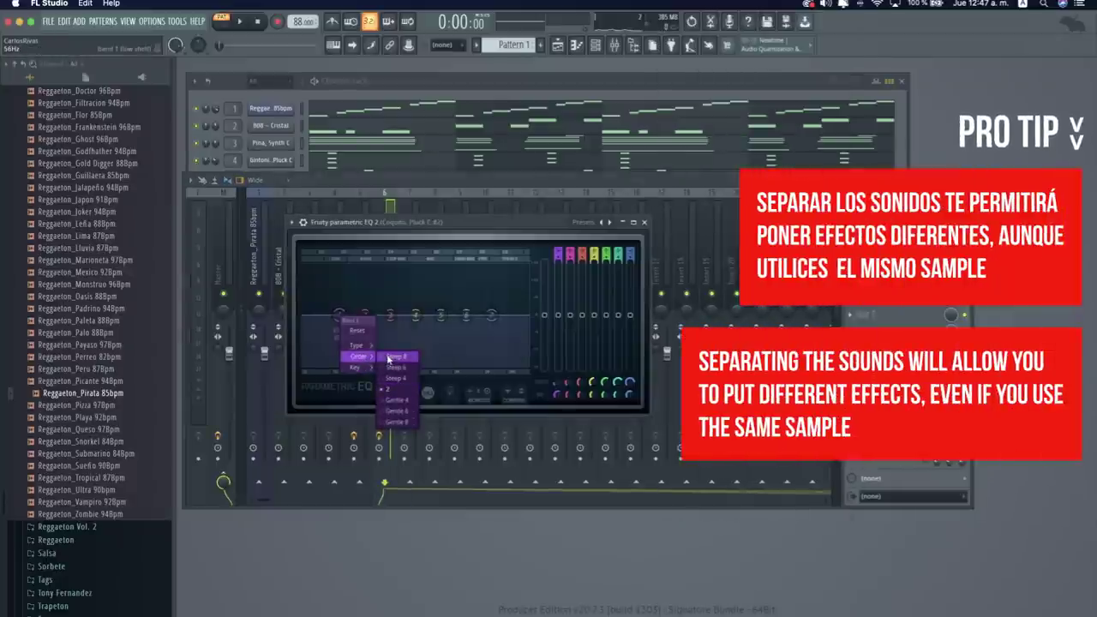
{"action": "left_click", "coordinate": [390, 357]}
{"action": "right_click", "coordinate": [340, 316]}
{"action": "mouse_move", "coordinate": [358, 346]}
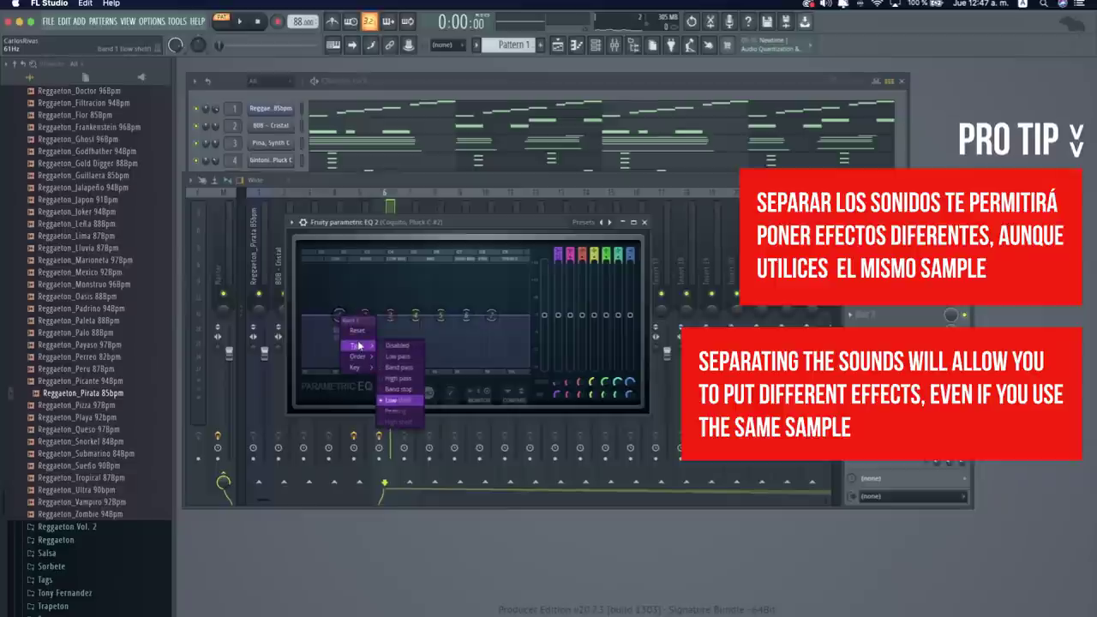
{"action": "left_click", "coordinate": [398, 378]}
Set the high-pass band's cutoff to about 359 Hz during playback and close the EQ and mixer.
{"action": "left_click_drag", "start_coordinate": [363, 315], "coordinate": [402, 318]}
{"action": "key", "text": "space"}
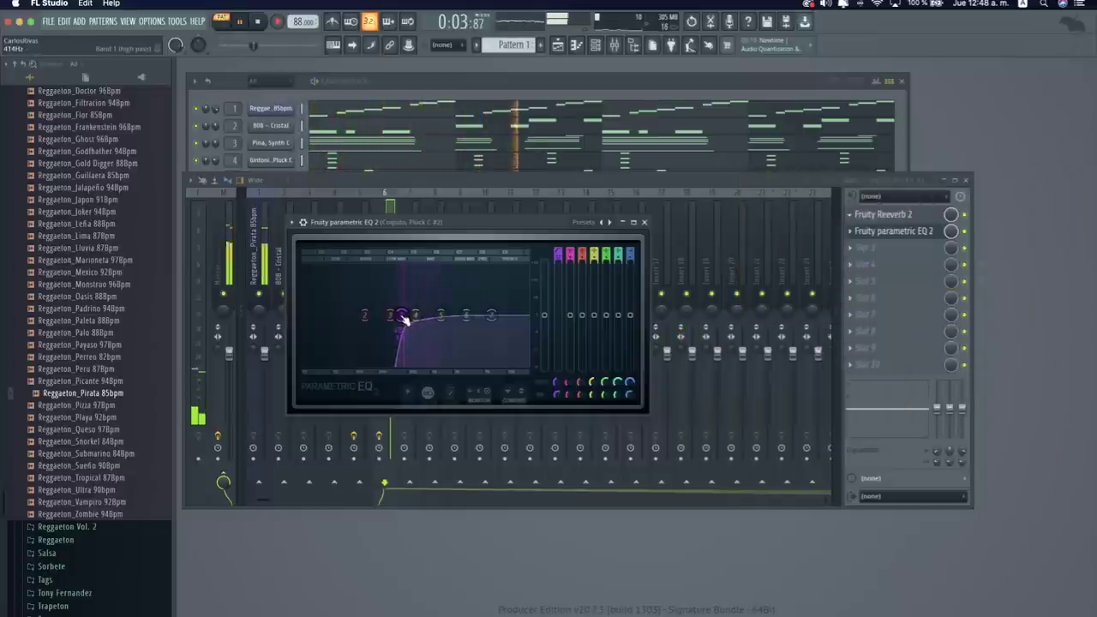
{"action": "left_click_drag", "start_coordinate": [403, 318], "coordinate": [392, 316]}
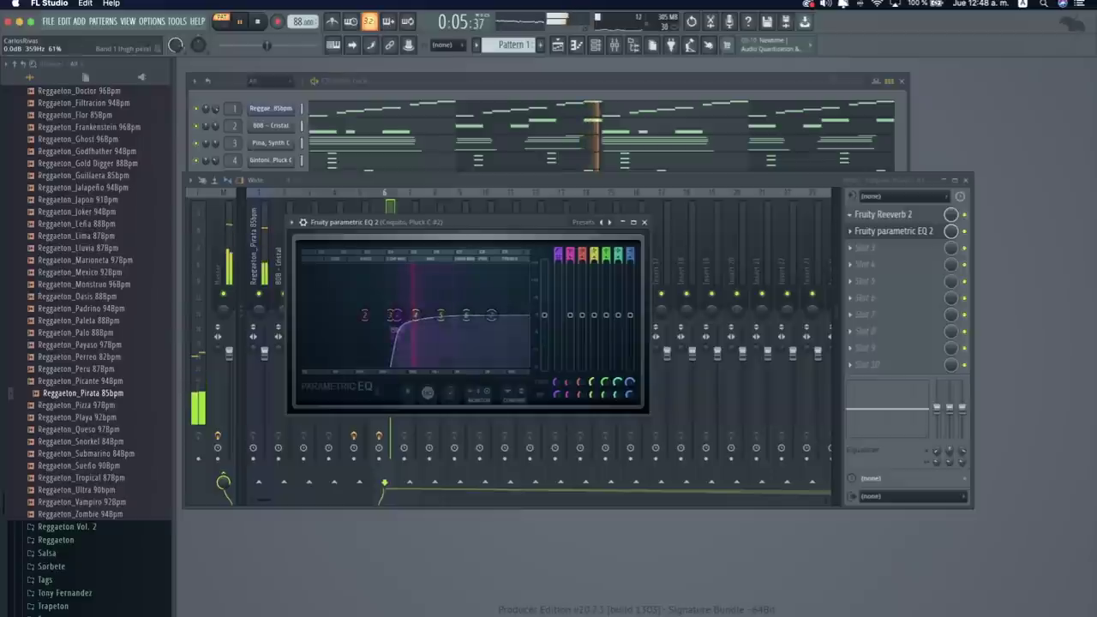
{"action": "left_click", "coordinate": [645, 223]}
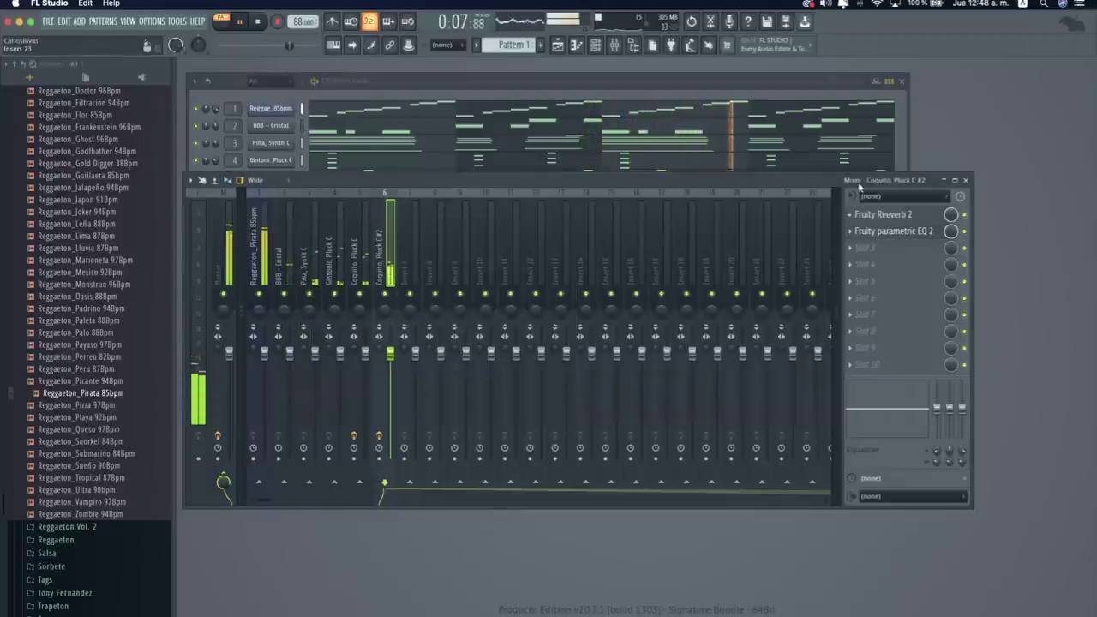
{"action": "left_click", "coordinate": [966, 180]}
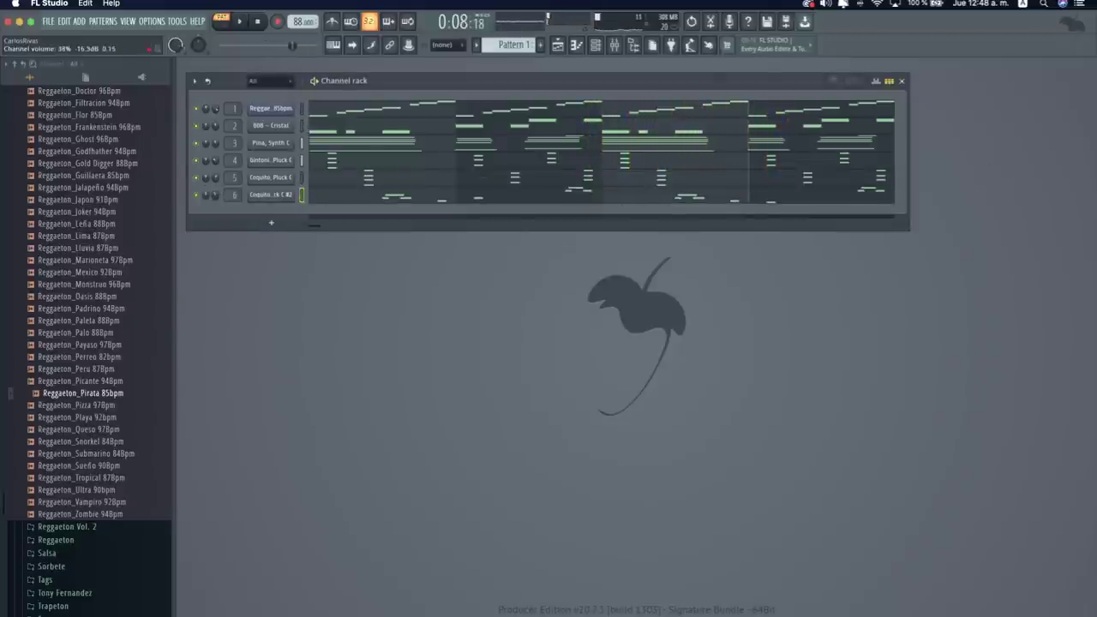